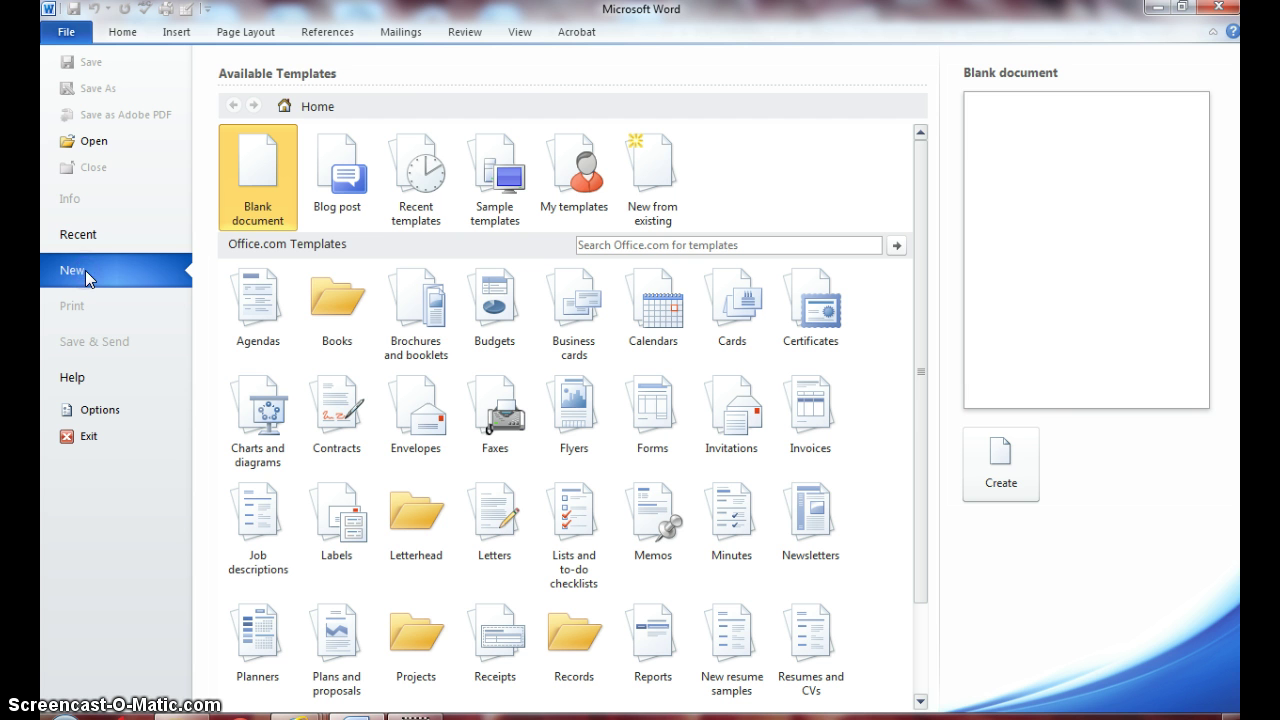
Step: Create a blank document and save it in the Lesson 15 folder as Members1, replacing the existing file
{"action": "double_click", "coordinate": [255, 172]}
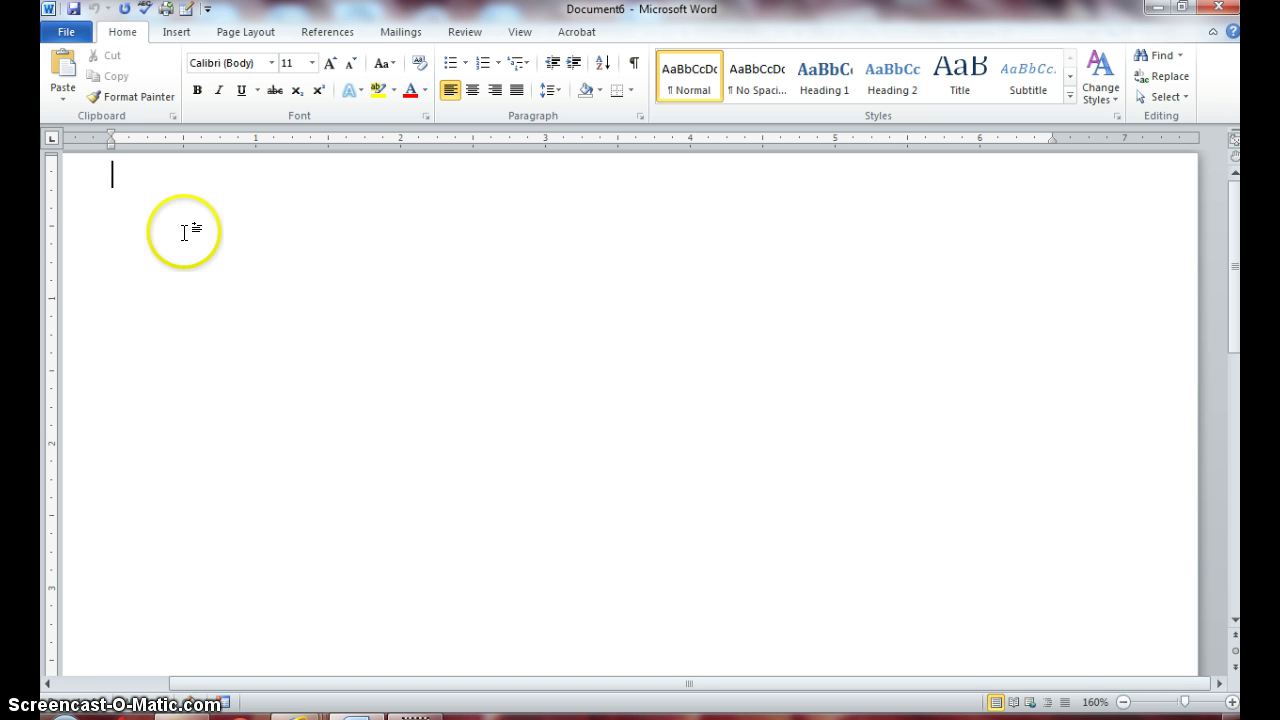
{"action": "left_click", "coordinate": [66, 38]}
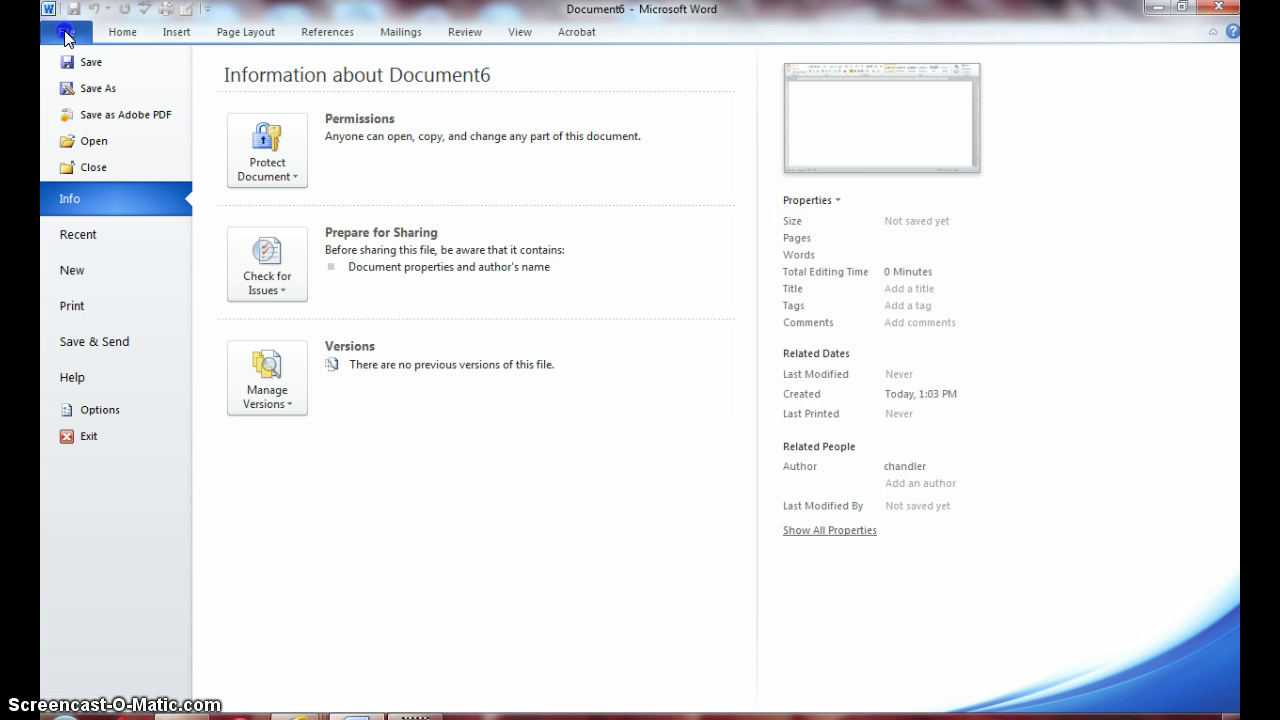
{"action": "left_click", "coordinate": [74, 90]}
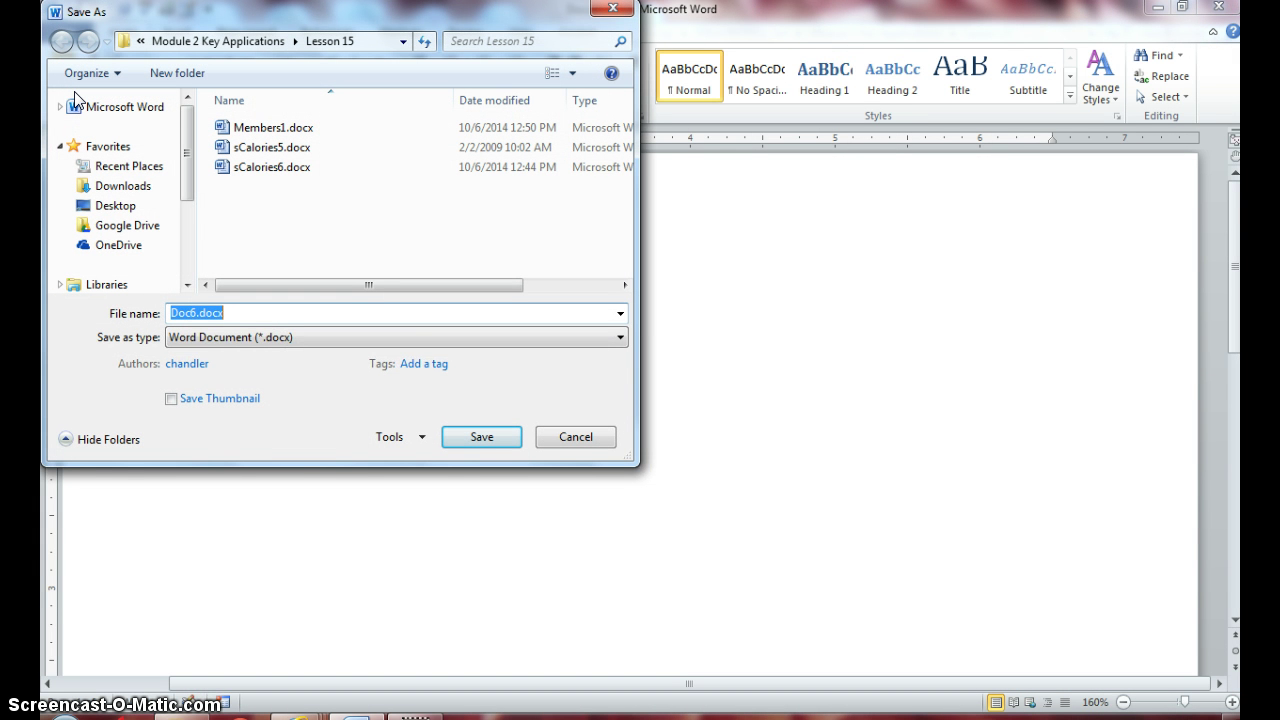
{"action": "type", "text": "Members"}
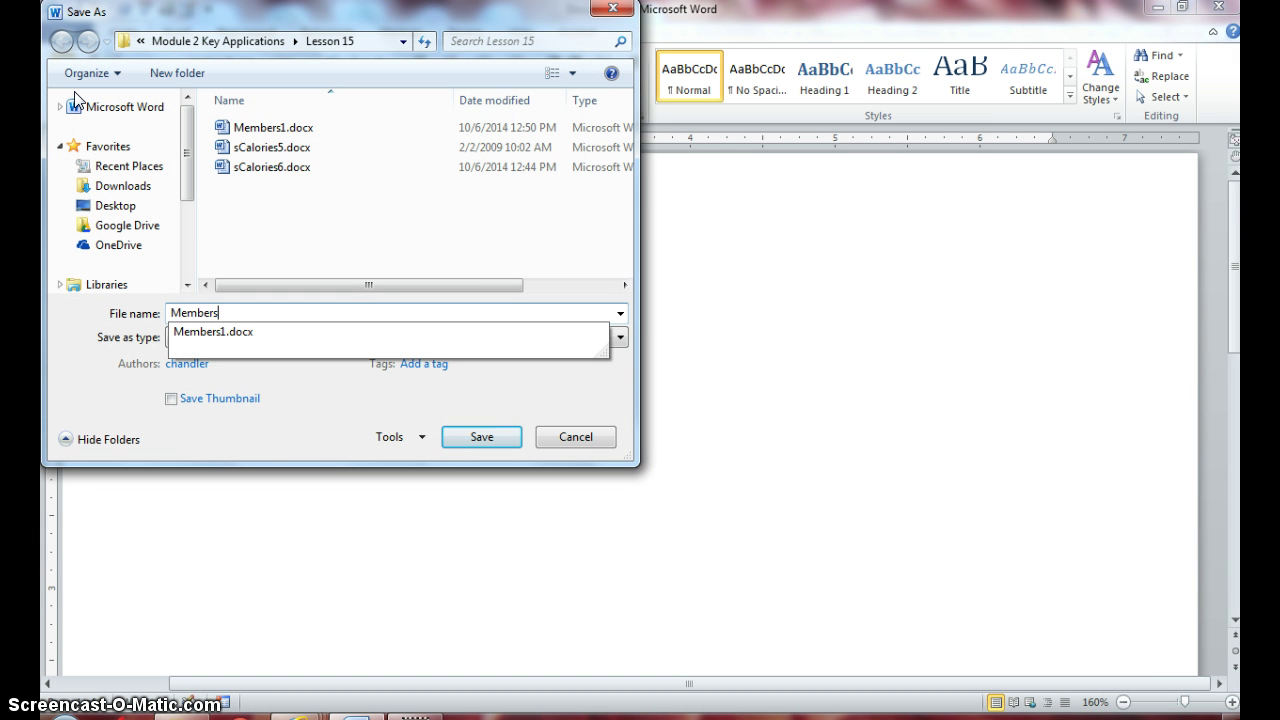
{"action": "type", "text": "1"}
{"action": "key", "text": "Return"}
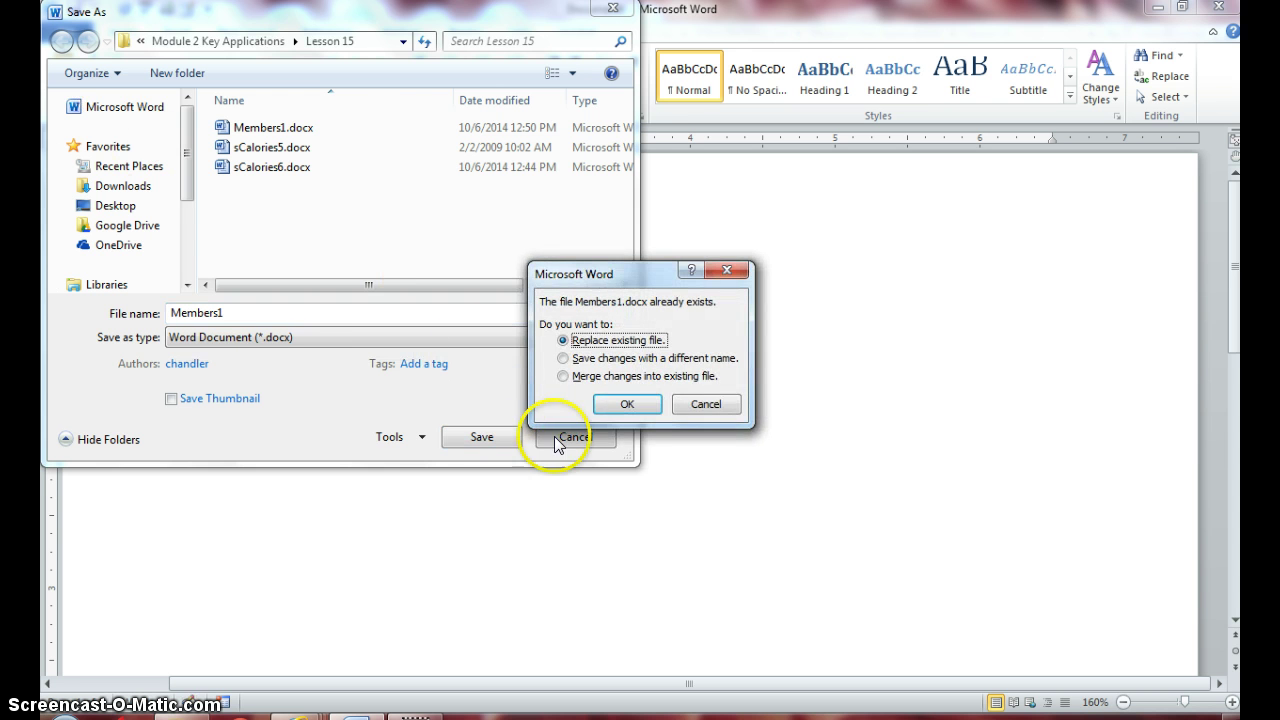
{"action": "left_click", "coordinate": [627, 404]}
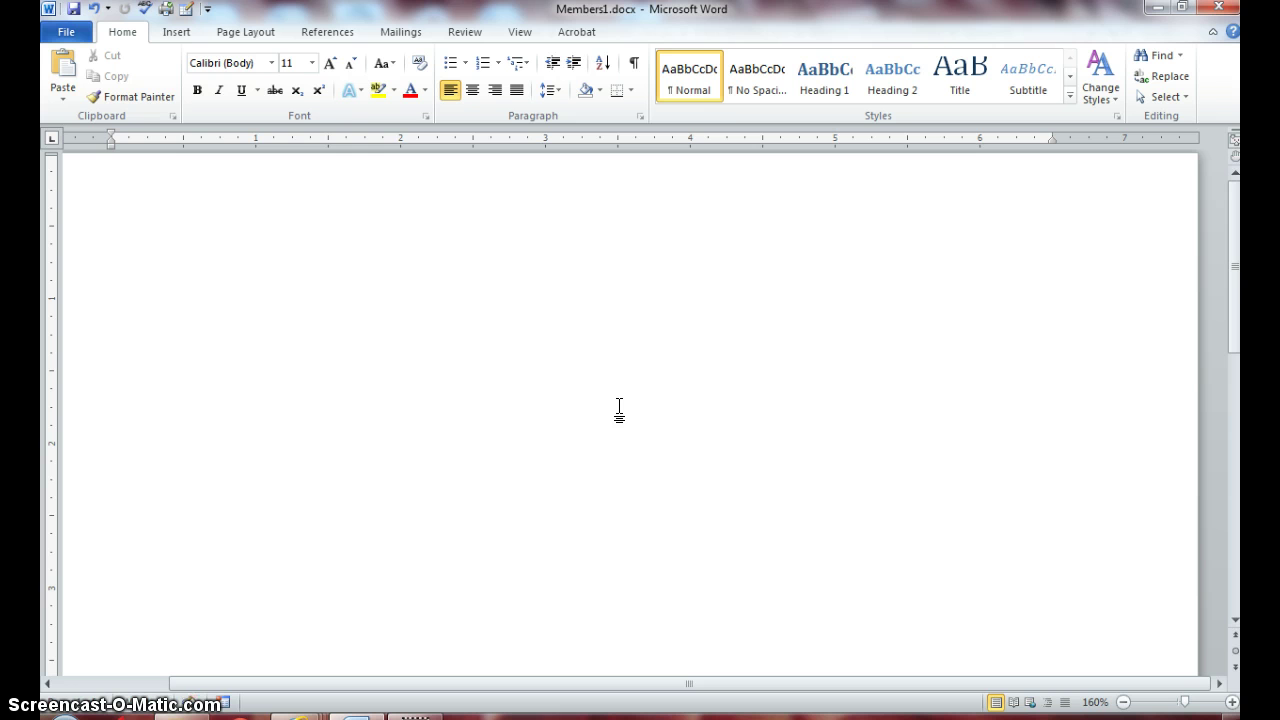
Step: Insert the built-in Matrix quick table at the start of the document
{"action": "left_click", "coordinate": [541, 327]}
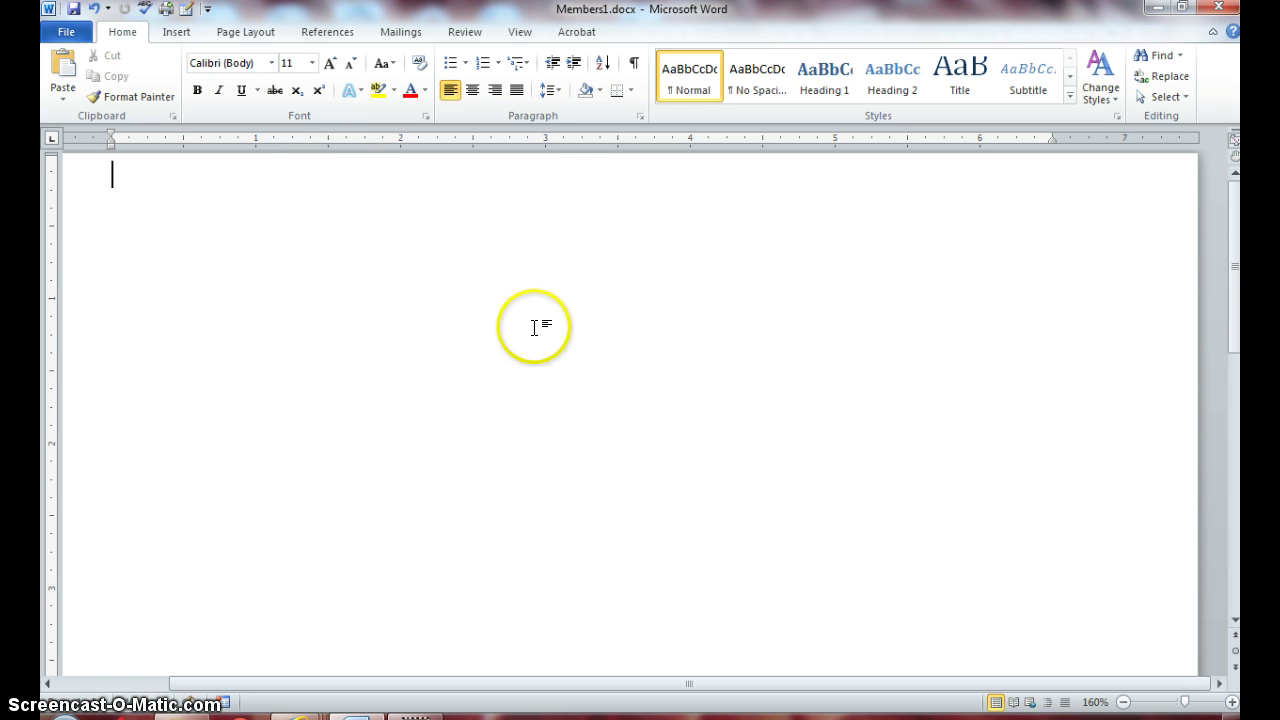
{"action": "left_click", "coordinate": [178, 36]}
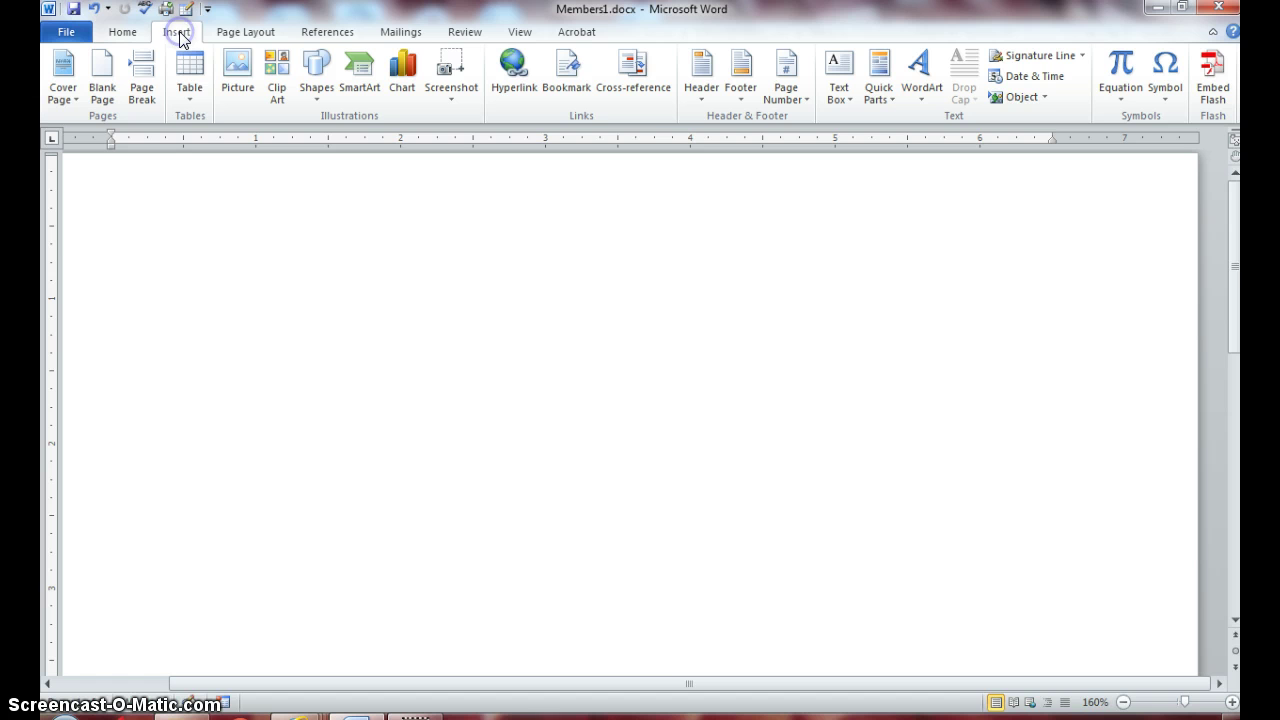
{"action": "left_click", "coordinate": [188, 94]}
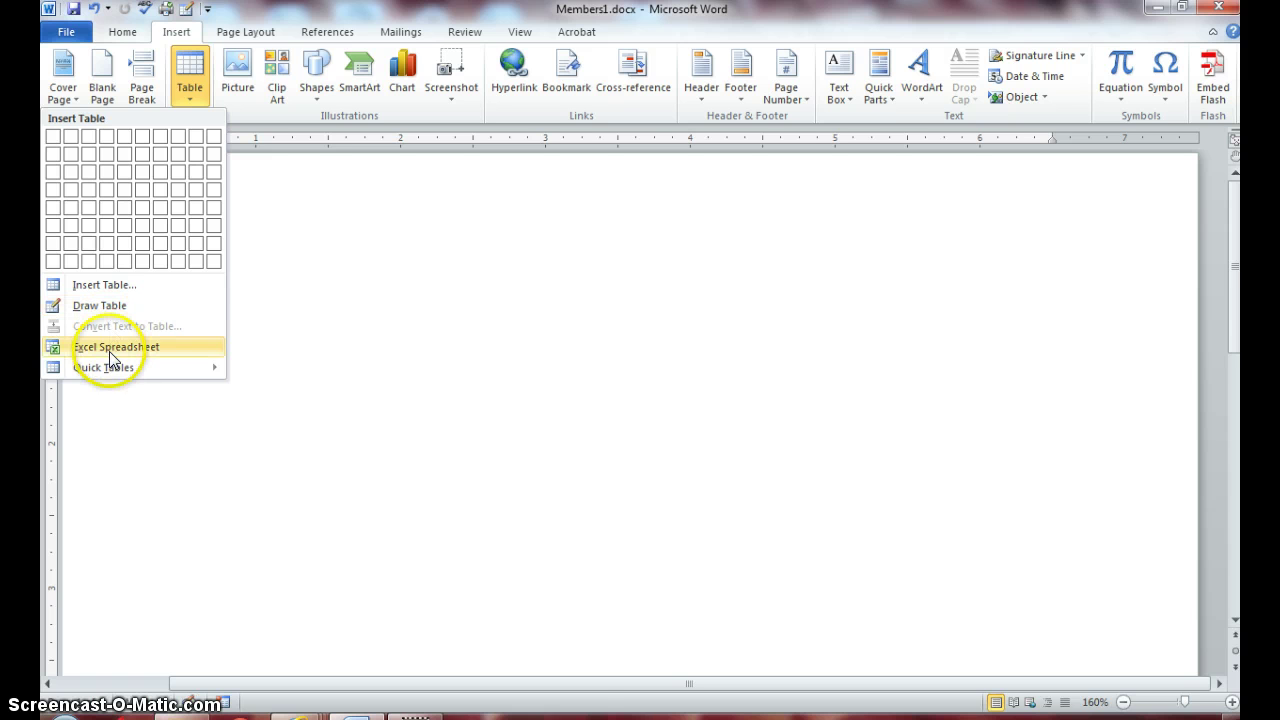
{"action": "mouse_move", "coordinate": [110, 370]}
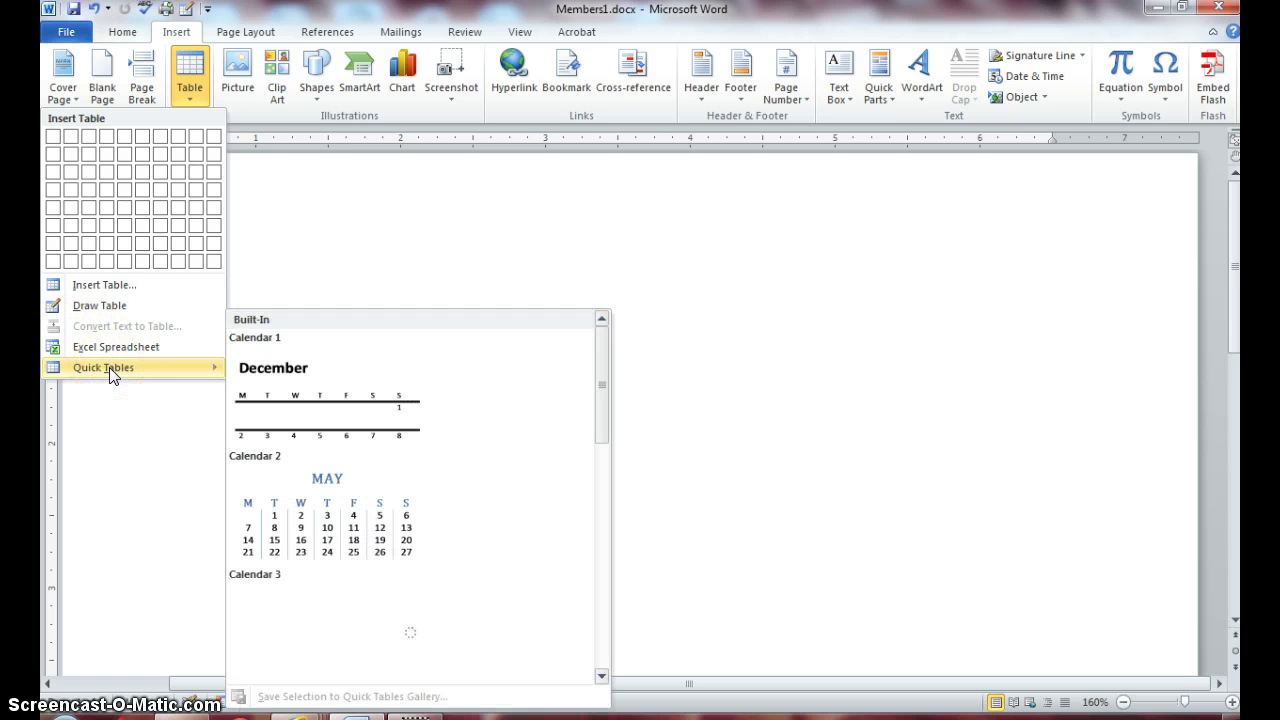
{"action": "left_click", "coordinate": [170, 368]}
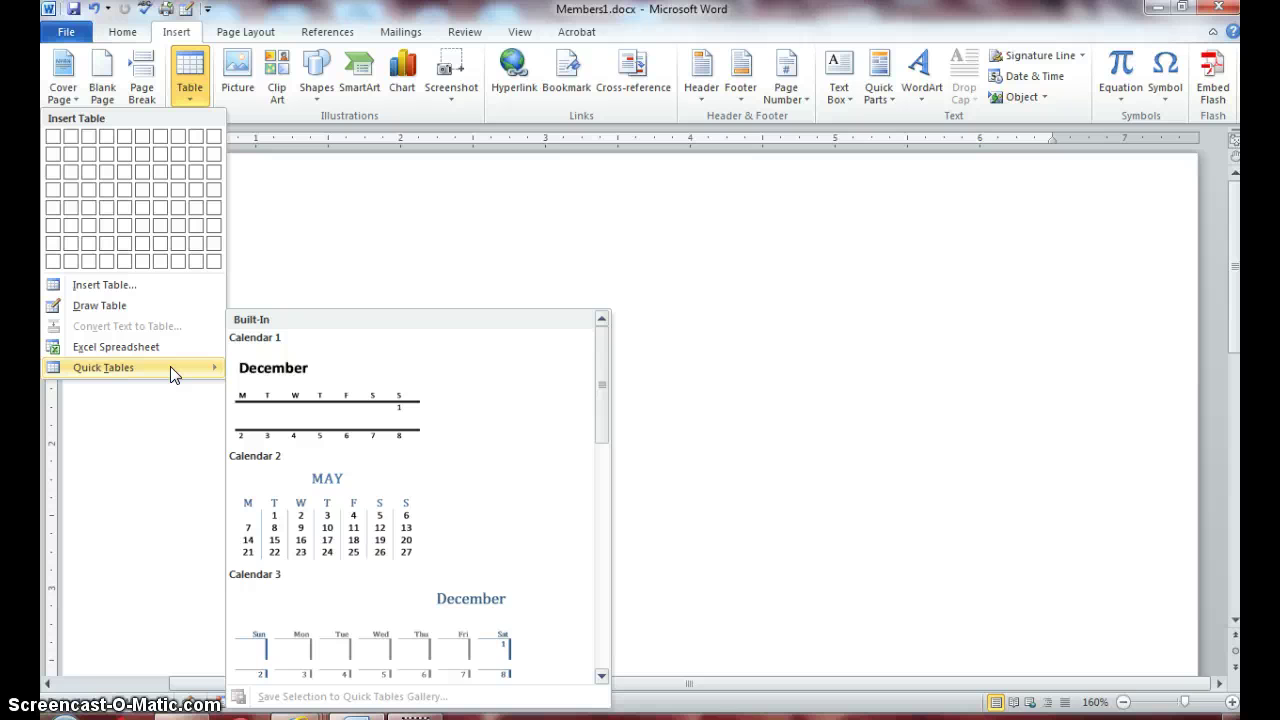
{"action": "left_click_drag", "start_coordinate": [596, 371], "coordinate": [603, 495]}
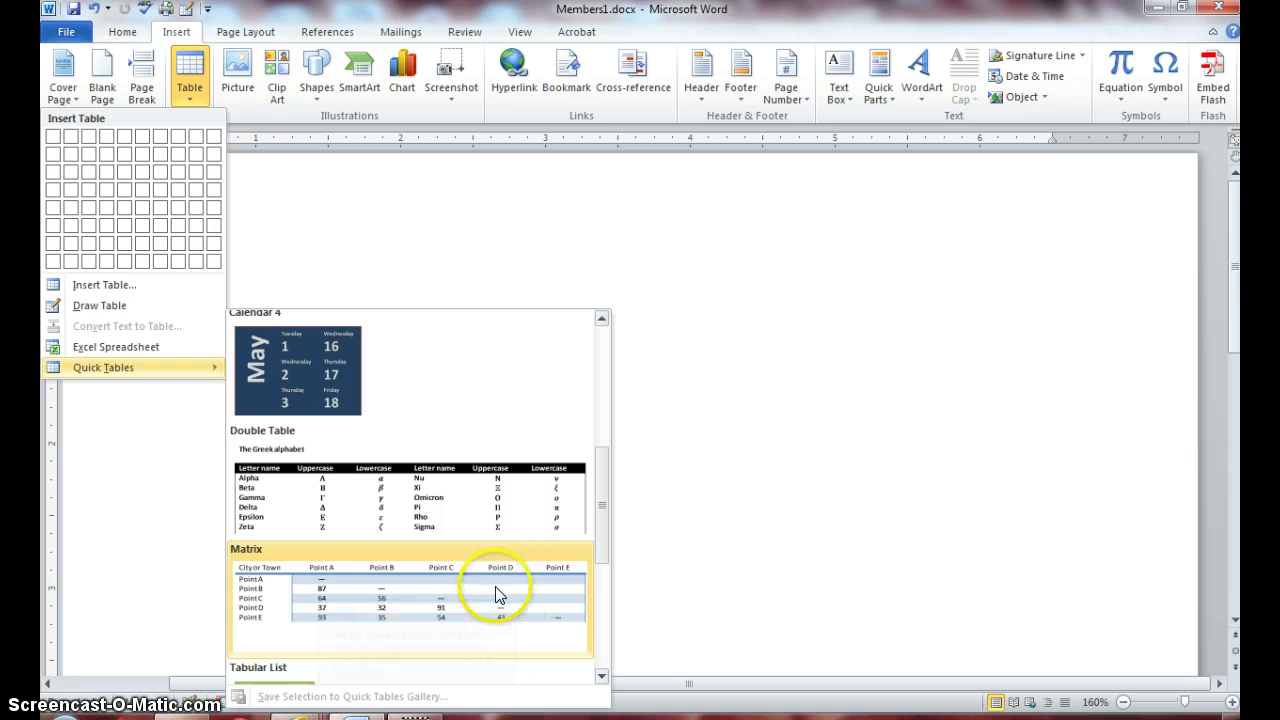
{"action": "left_click", "coordinate": [521, 599]}
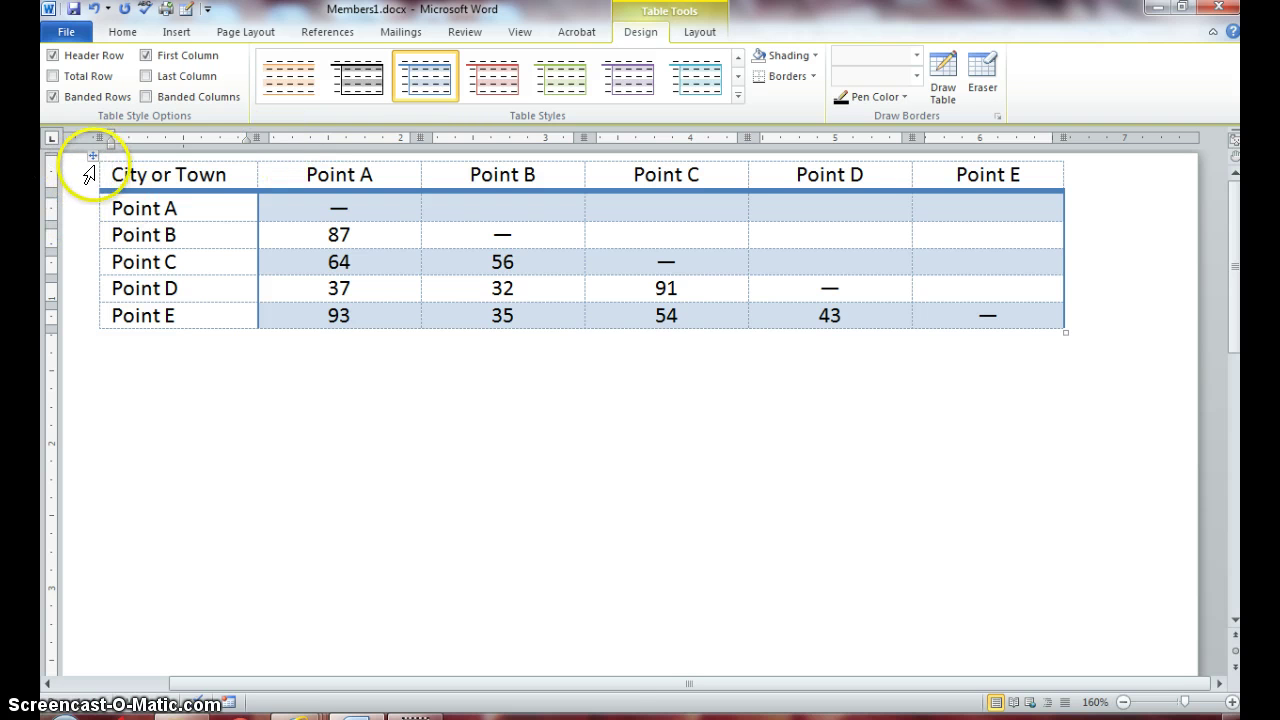
Step: Move the table down the page along the left margin, leaving blank space above it
{"action": "left_click_drag", "start_coordinate": [93, 157], "coordinate": [152, 358]}
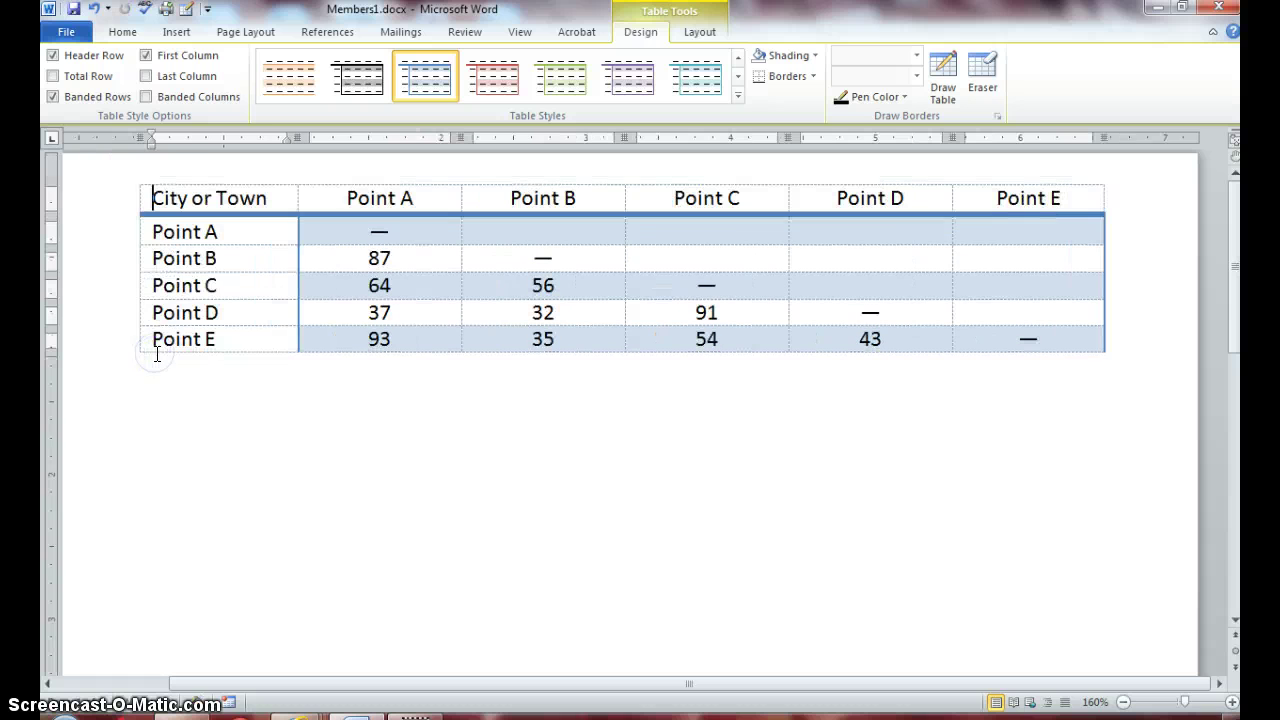
{"action": "left_click", "coordinate": [130, 178]}
{"action": "left_click_drag", "start_coordinate": [130, 178], "coordinate": [130, 305]}
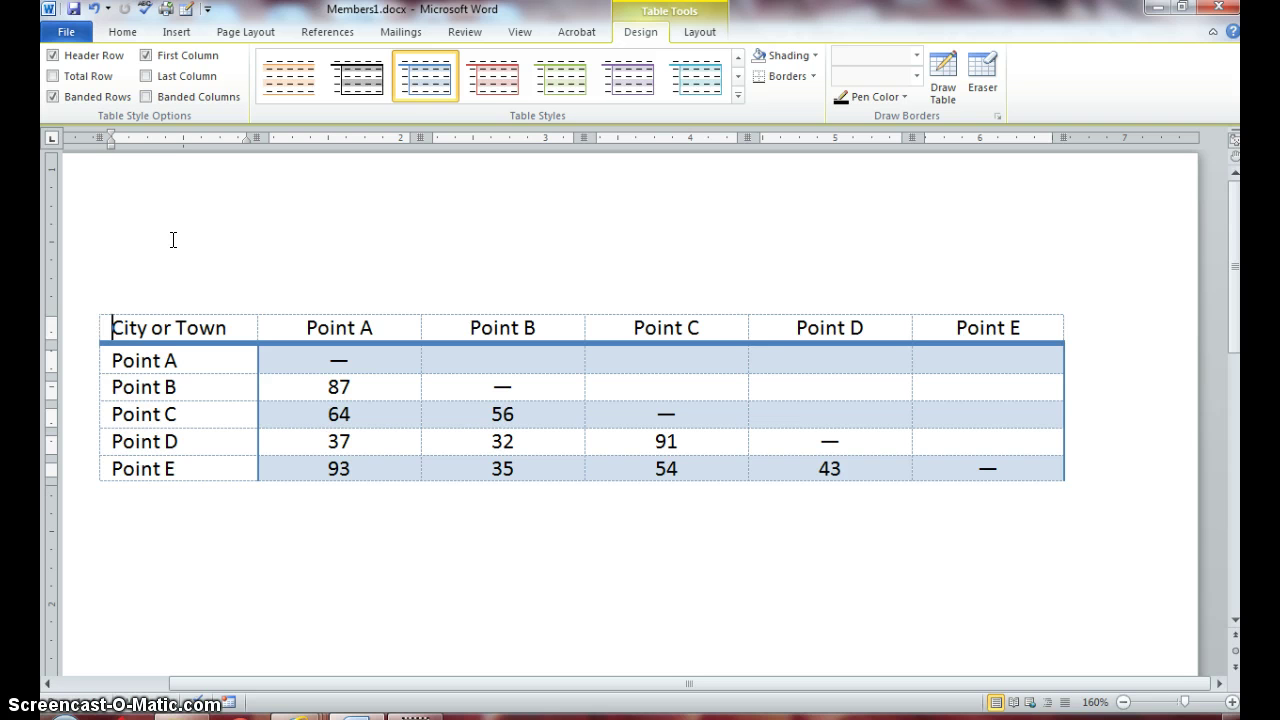
Step: Clear all the sample text from the table while keeping its rows, columns and formatting
{"action": "left_click", "coordinate": [89, 444]}
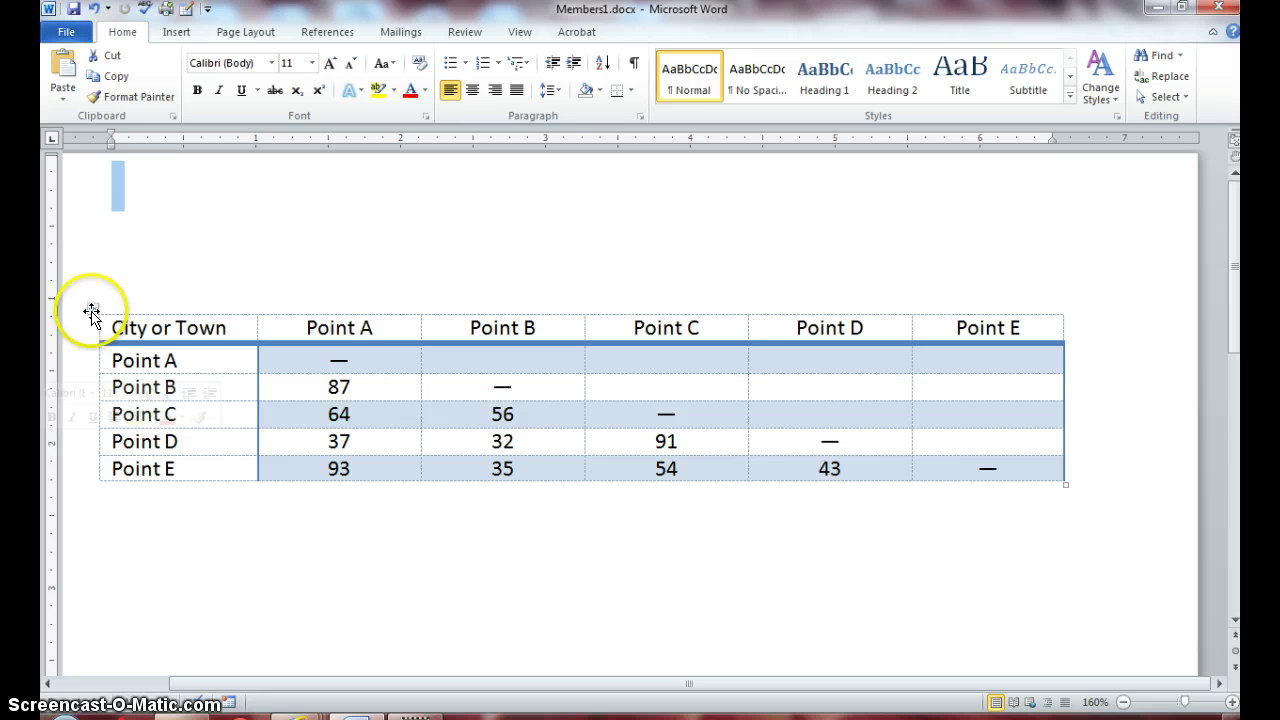
{"action": "left_click", "coordinate": [91, 313]}
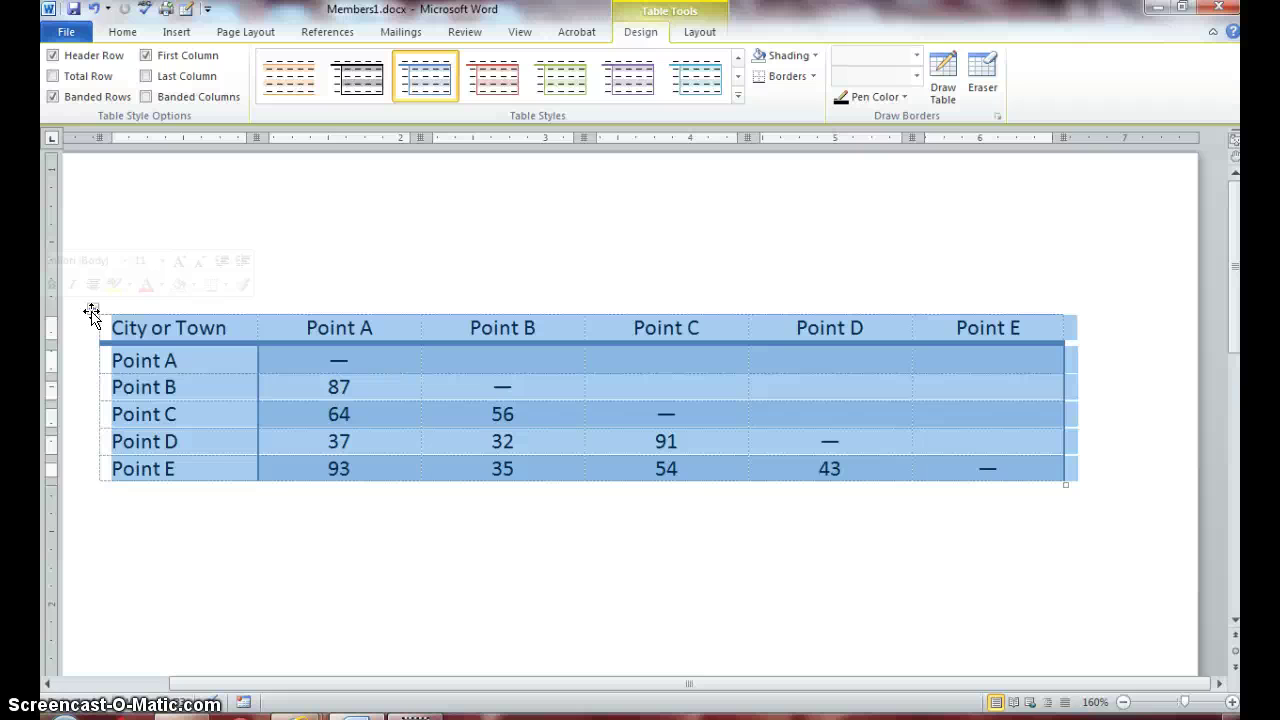
{"action": "key", "text": "Delete"}
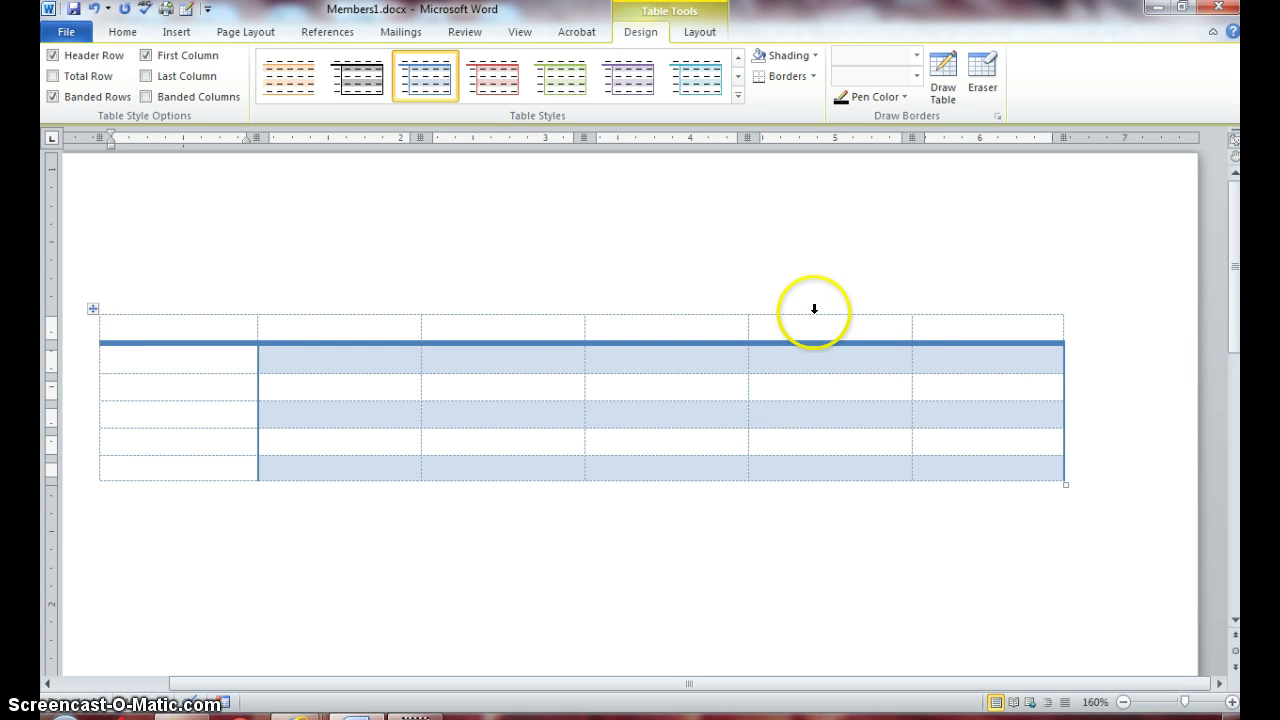
Step: Delete the table's last two columns and move the table to about the horizontal centre of the page
{"action": "left_click_drag", "start_coordinate": [814, 309], "coordinate": [958, 310]}
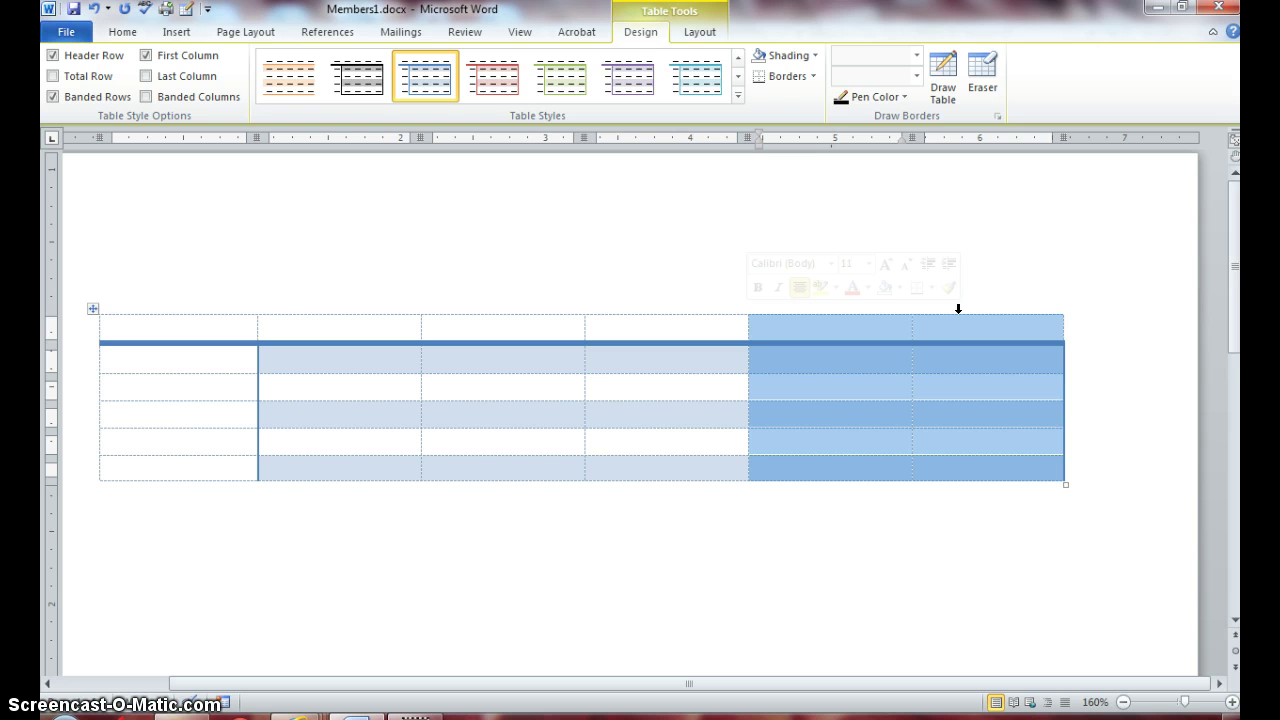
{"action": "left_click", "coordinate": [699, 33]}
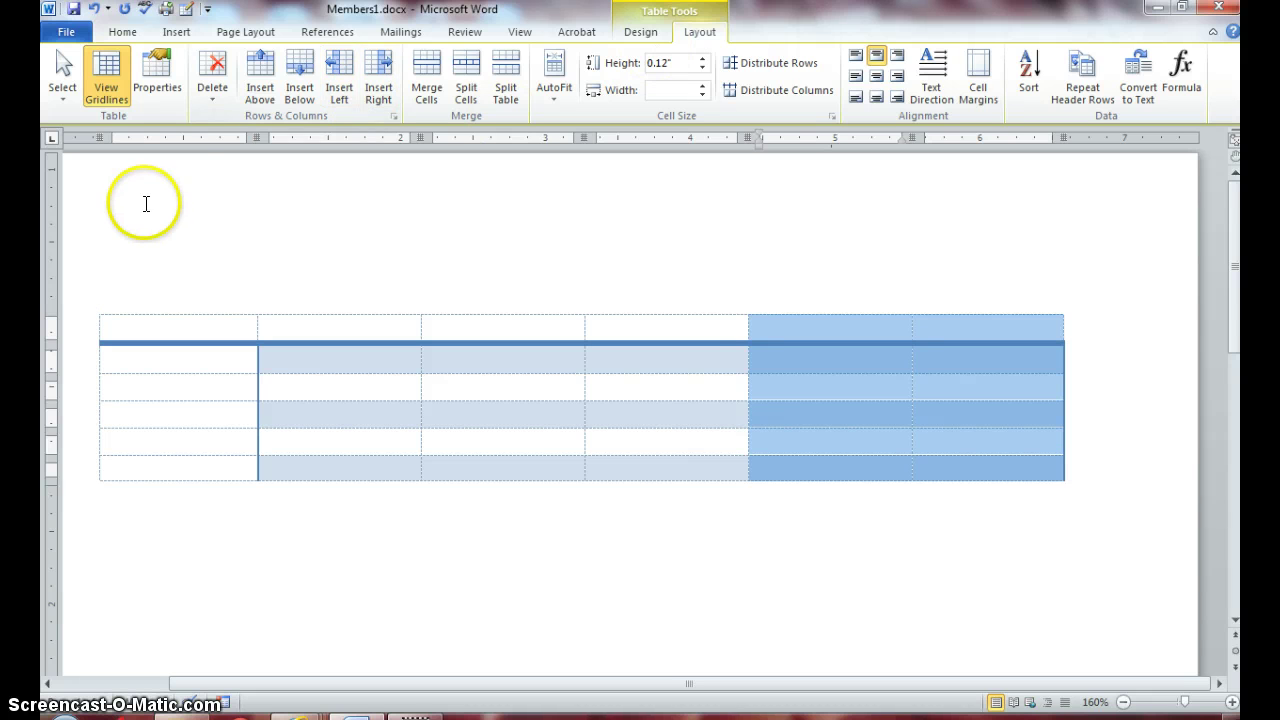
{"action": "left_click", "coordinate": [213, 98]}
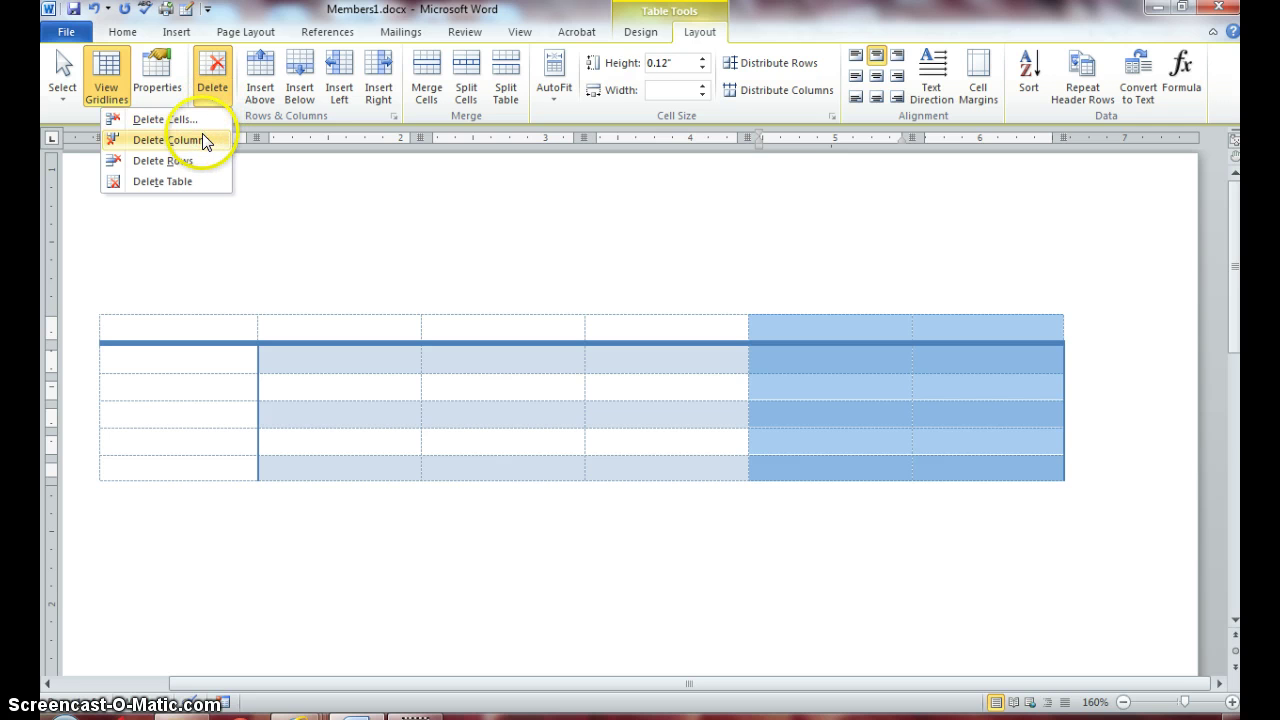
{"action": "left_click", "coordinate": [205, 140]}
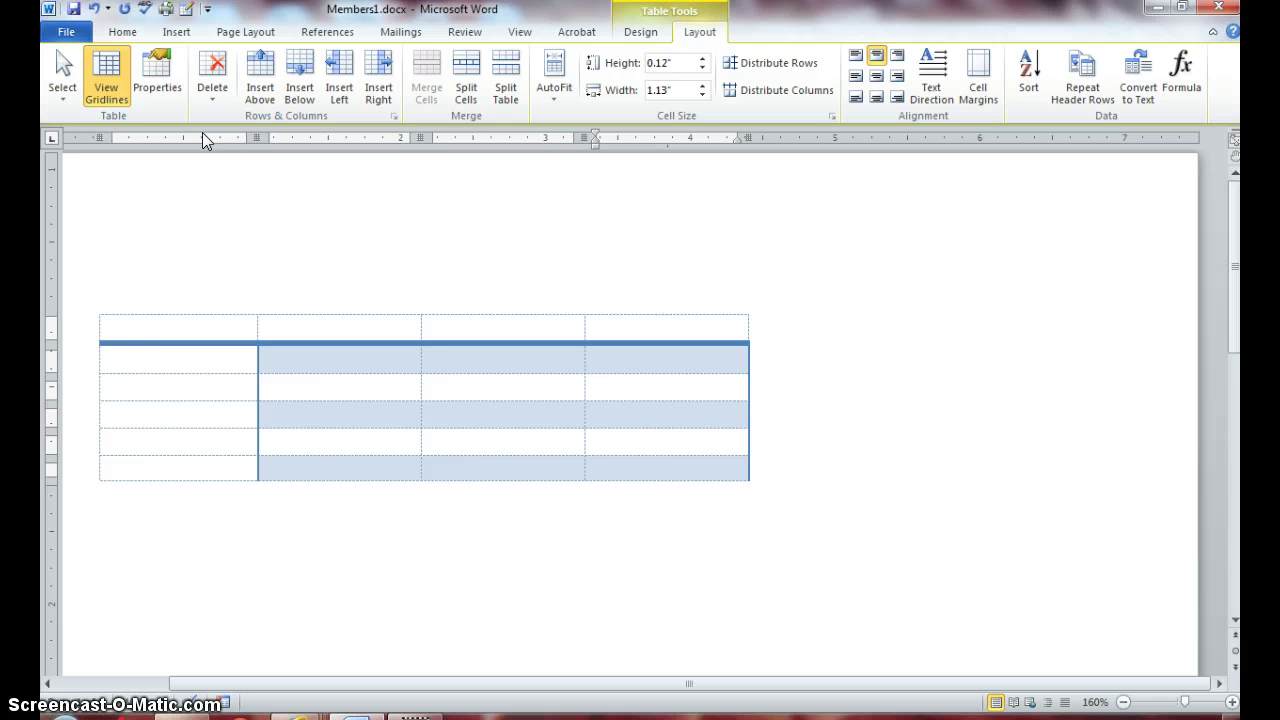
{"action": "mouse_move", "coordinate": [101, 323]}
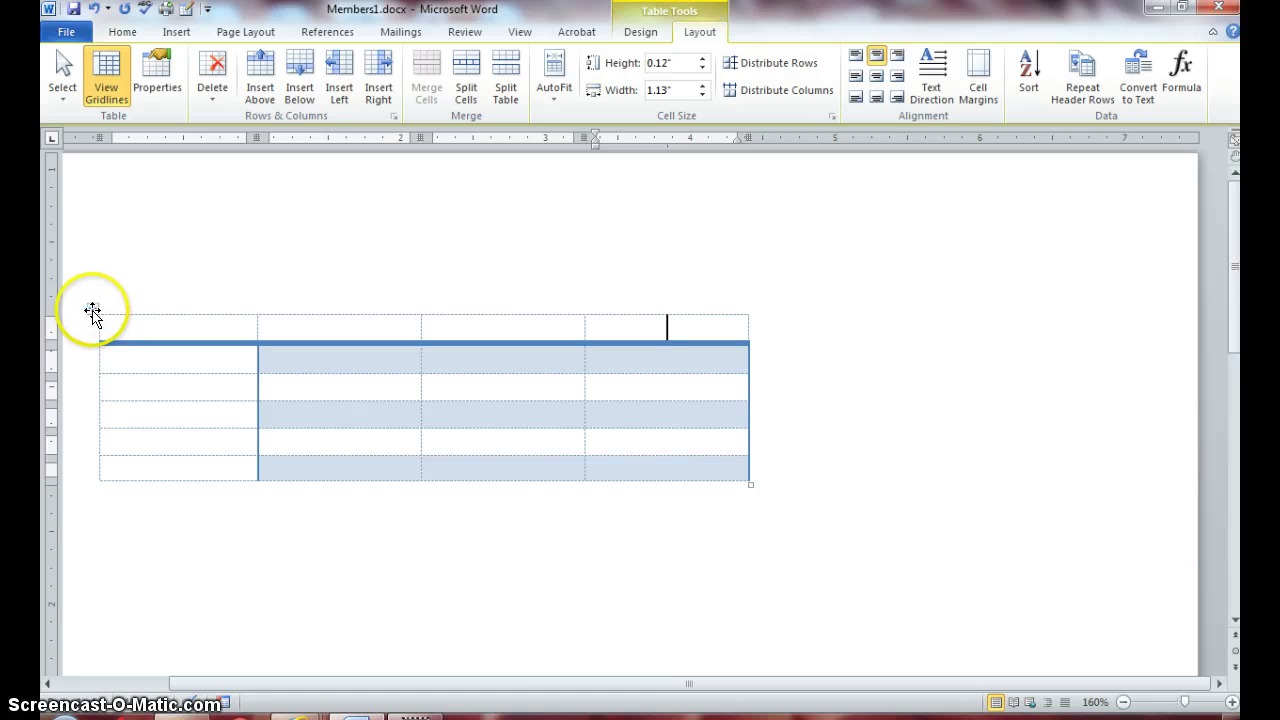
{"action": "left_click_drag", "start_coordinate": [92, 312], "coordinate": [295, 333]}
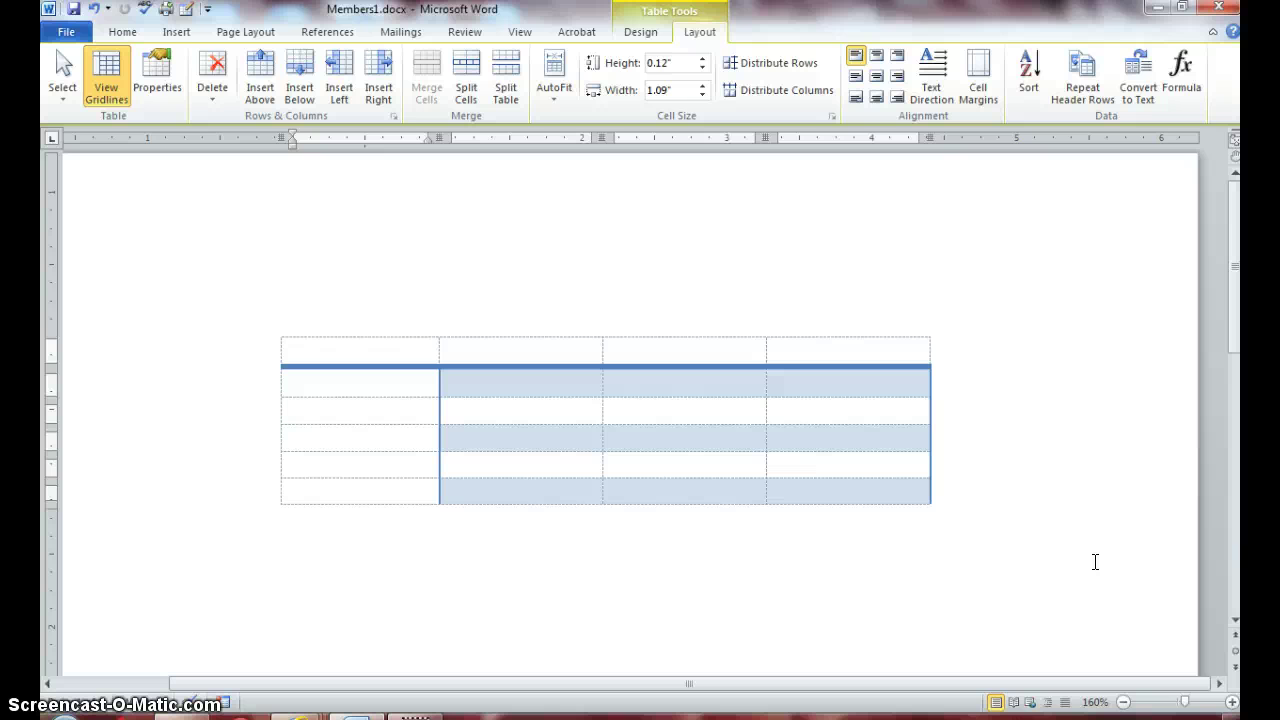
Step: Fill the table's header row with Member Name, # Members in Family, Member # and # Years of Membership
{"action": "type", "text": "Member Name"}
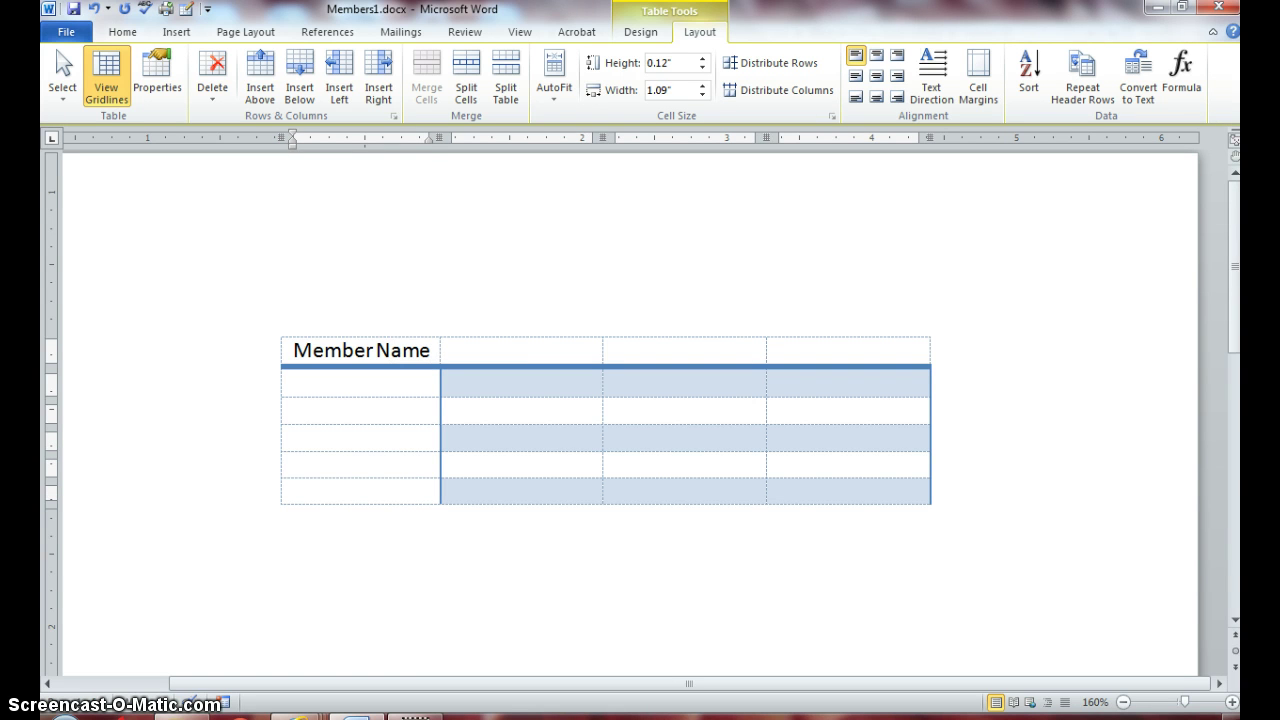
{"action": "key", "text": "Tab"}
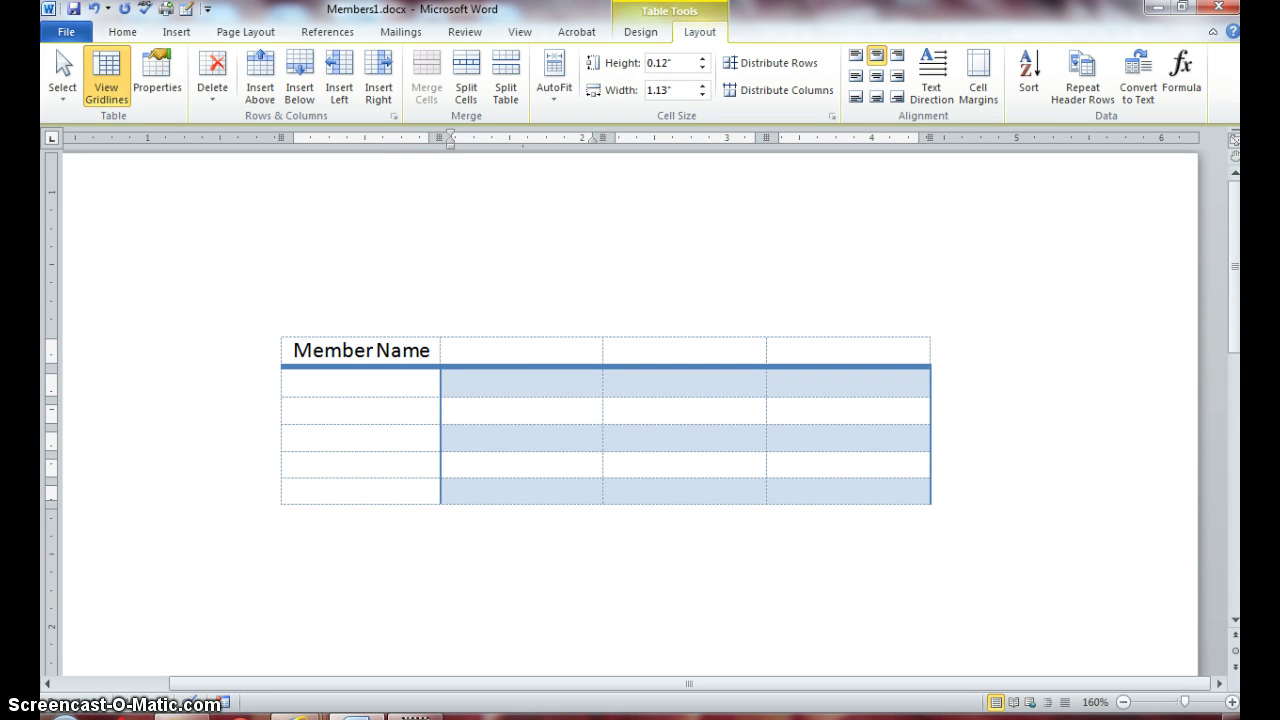
{"action": "type", "text": "# Members i"}
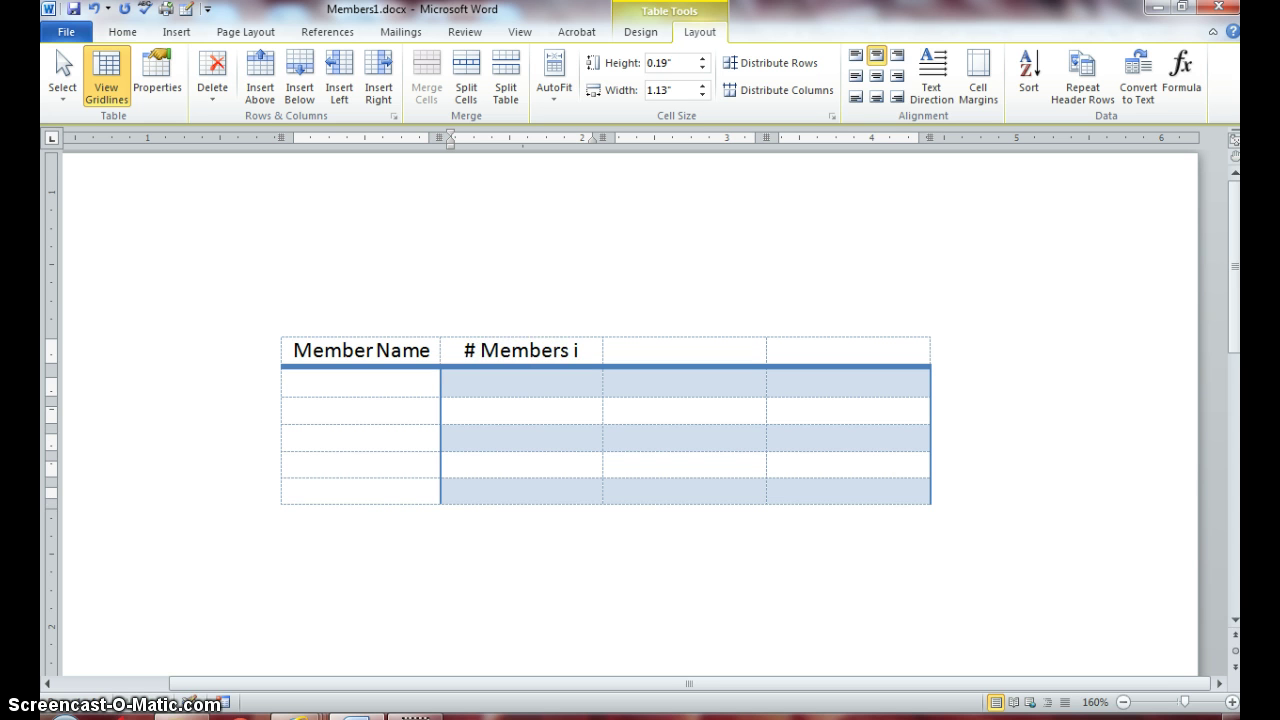
{"action": "type", "text": "n Family"}
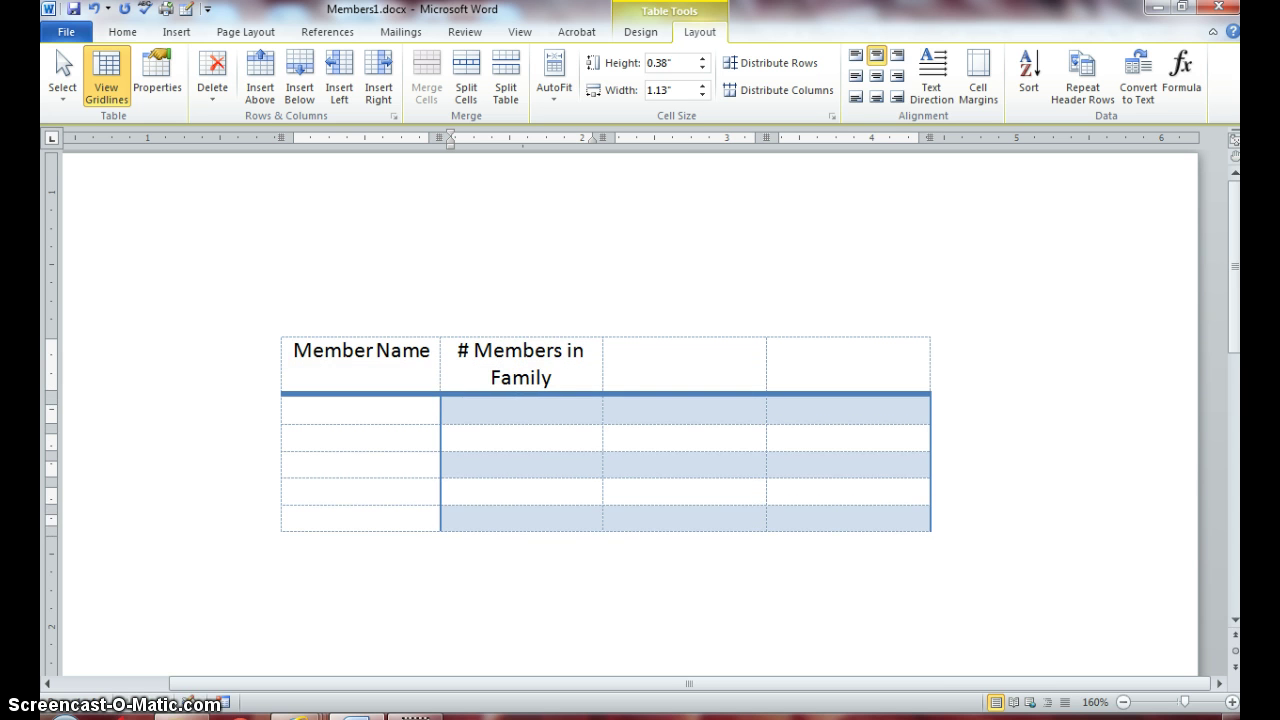
{"action": "key", "text": "Tab"}
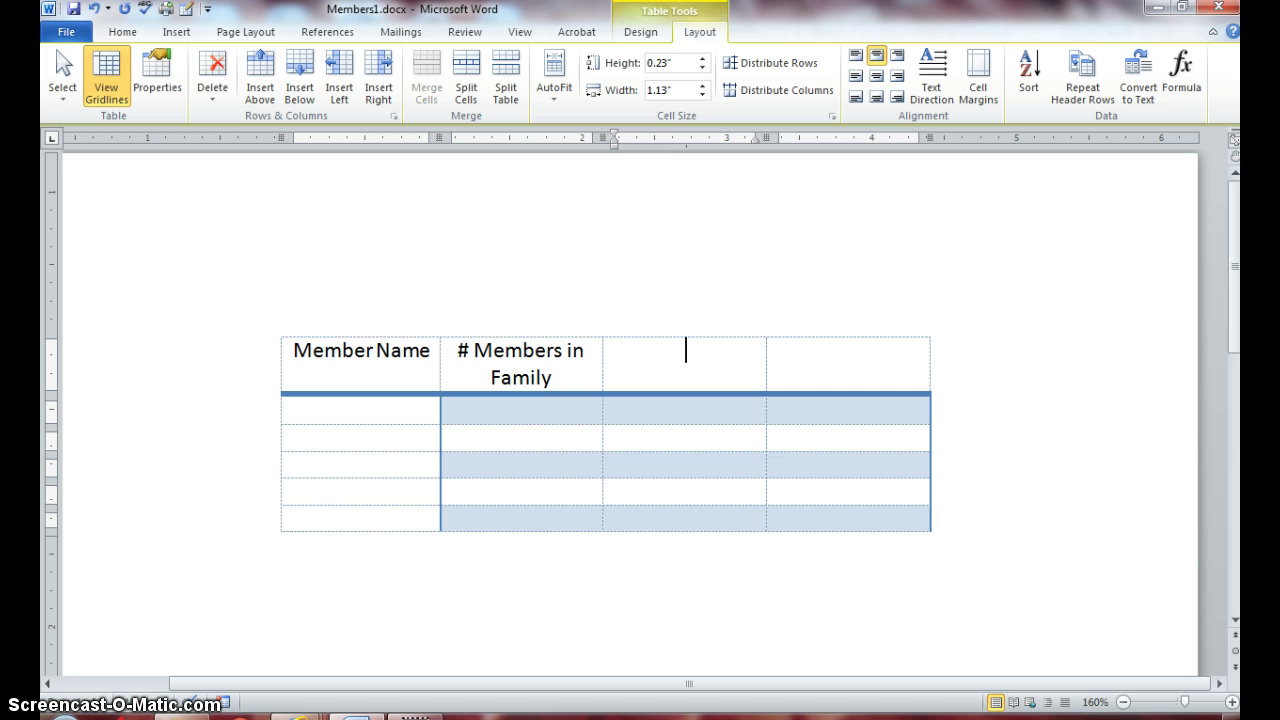
{"action": "type", "text": "Member"}
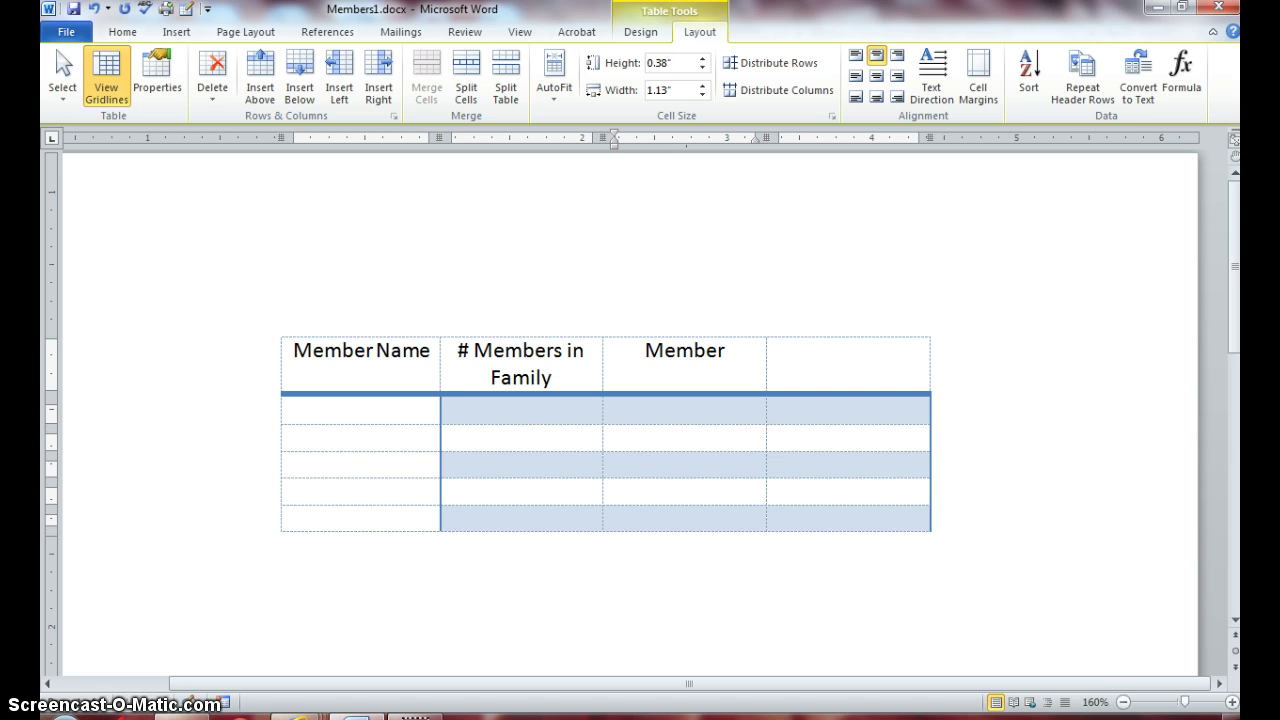
{"action": "type", "text": " #"}
{"action": "key", "text": "Tab"}
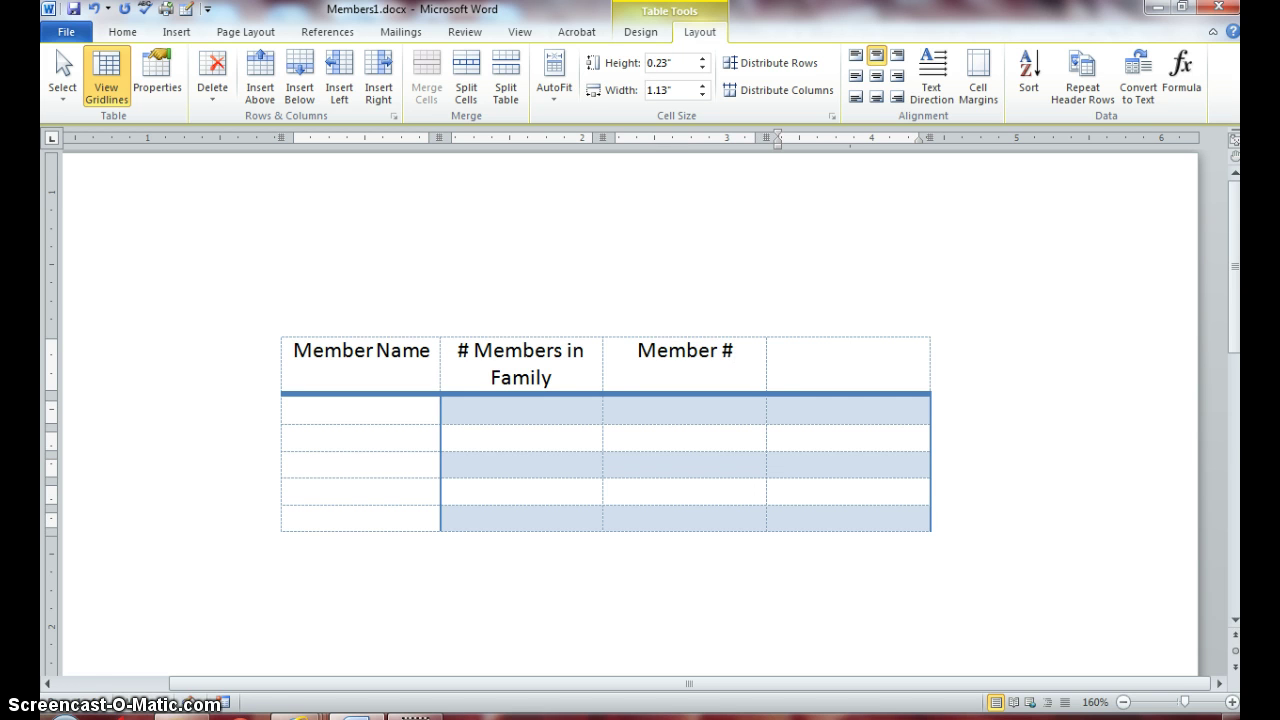
{"action": "type", "text": "# Years o"}
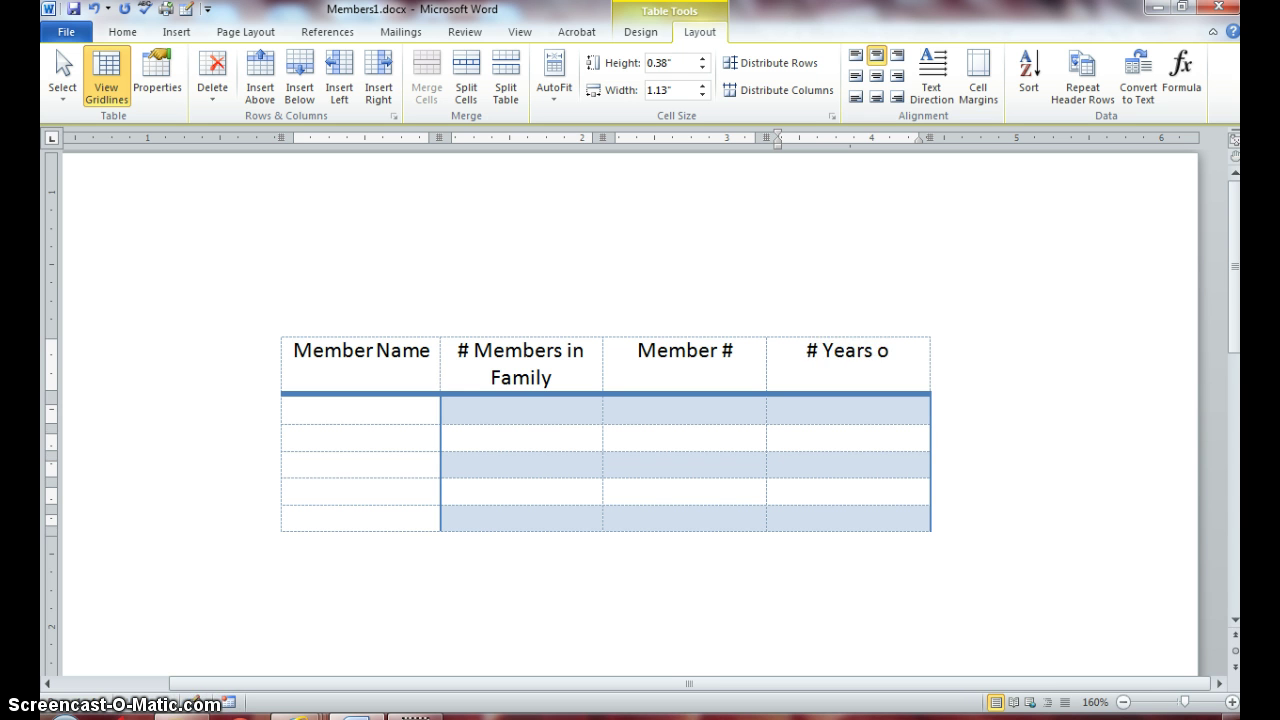
{"action": "type", "text": "f Member"}
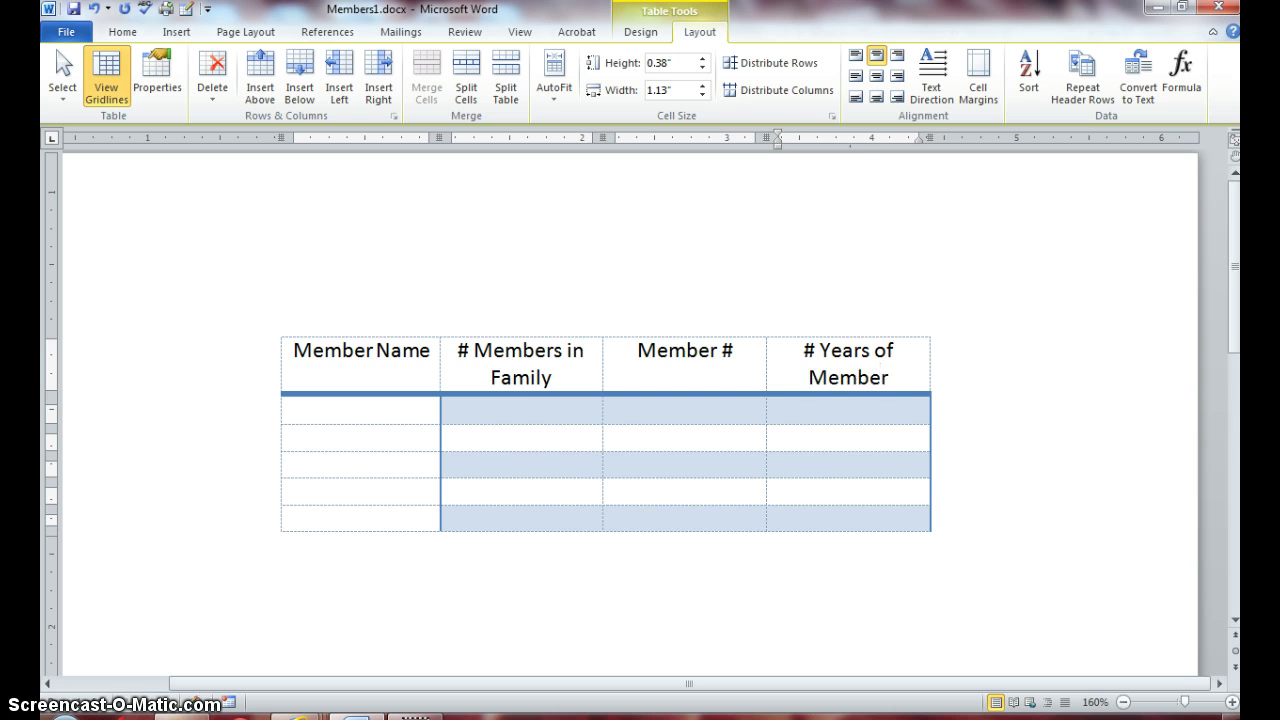
{"action": "type", "text": "ship"}
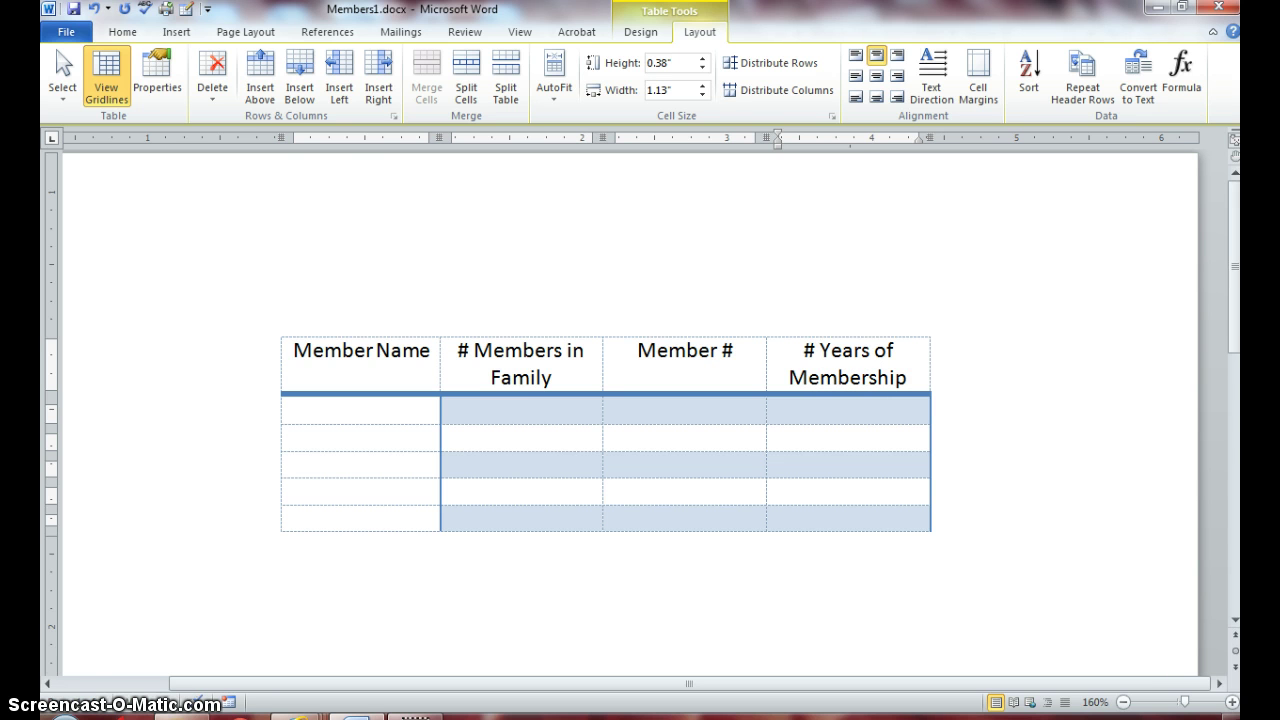
{"action": "key", "text": "Tab"}
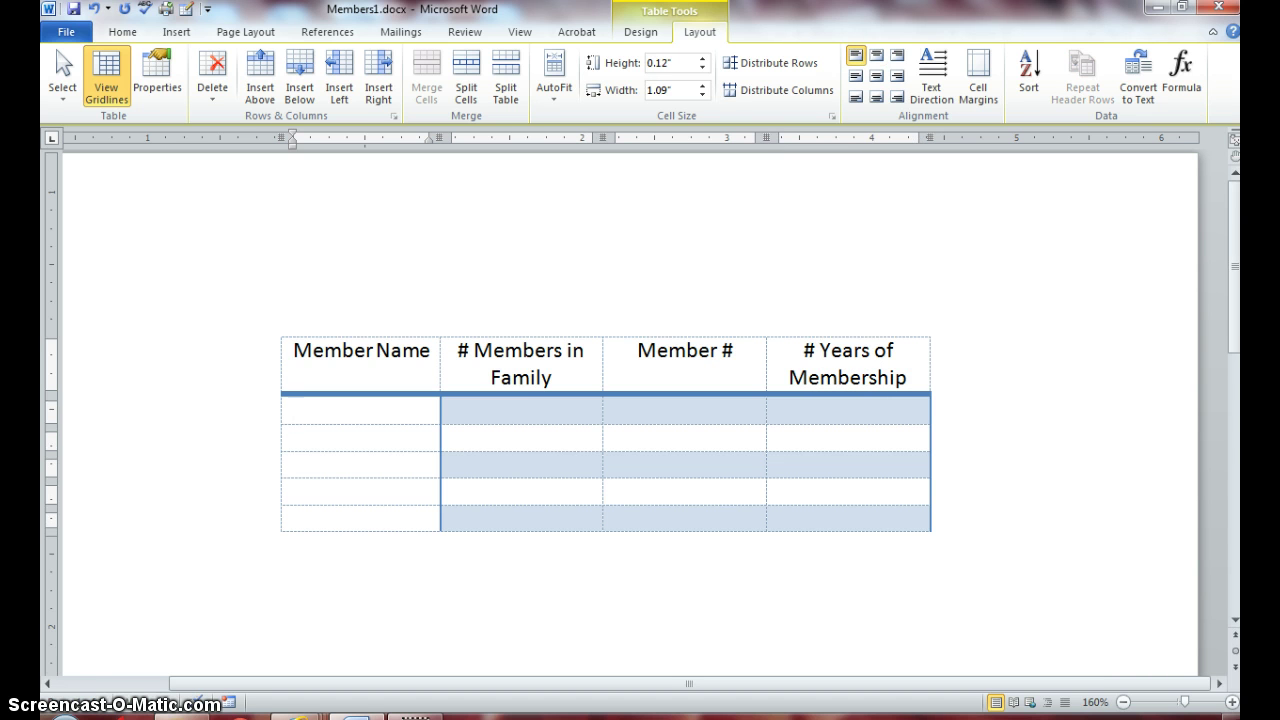
Step: Fill the first data row with the member's surname, 5 family members, the member number and 5 years of membership
{"action": "type", "text": "Chang"}
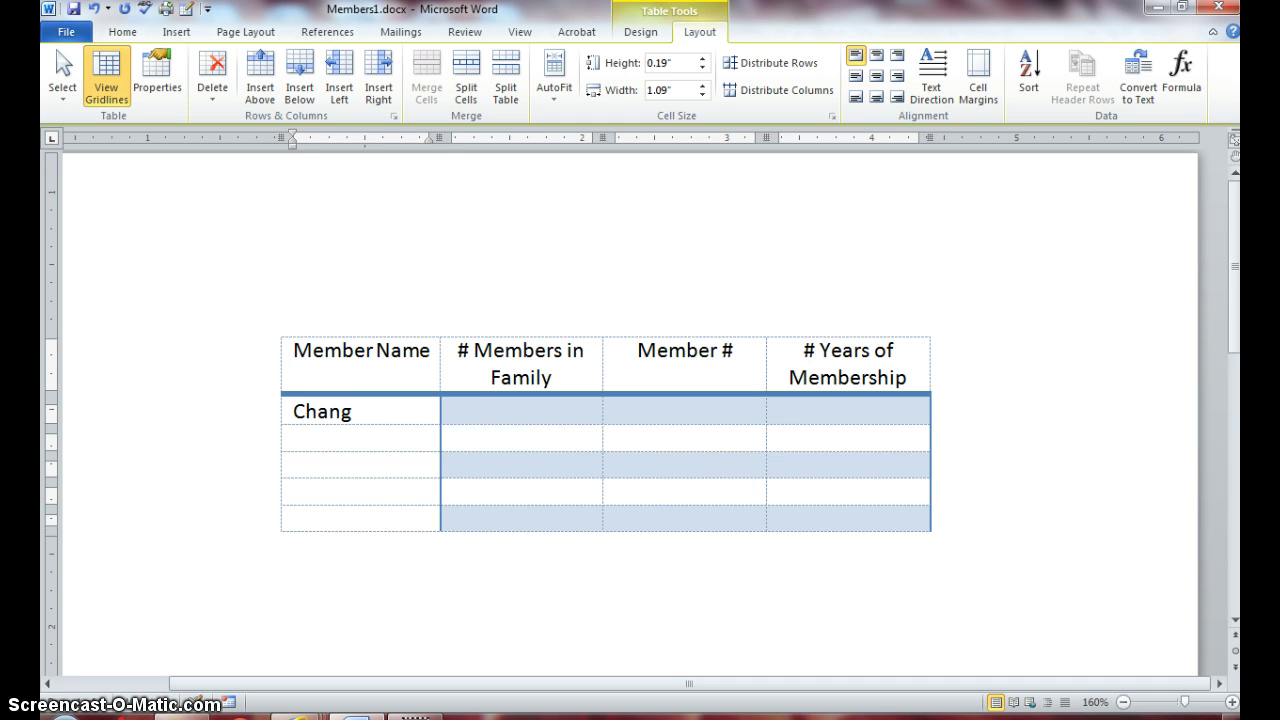
{"action": "key", "text": "Tab"}
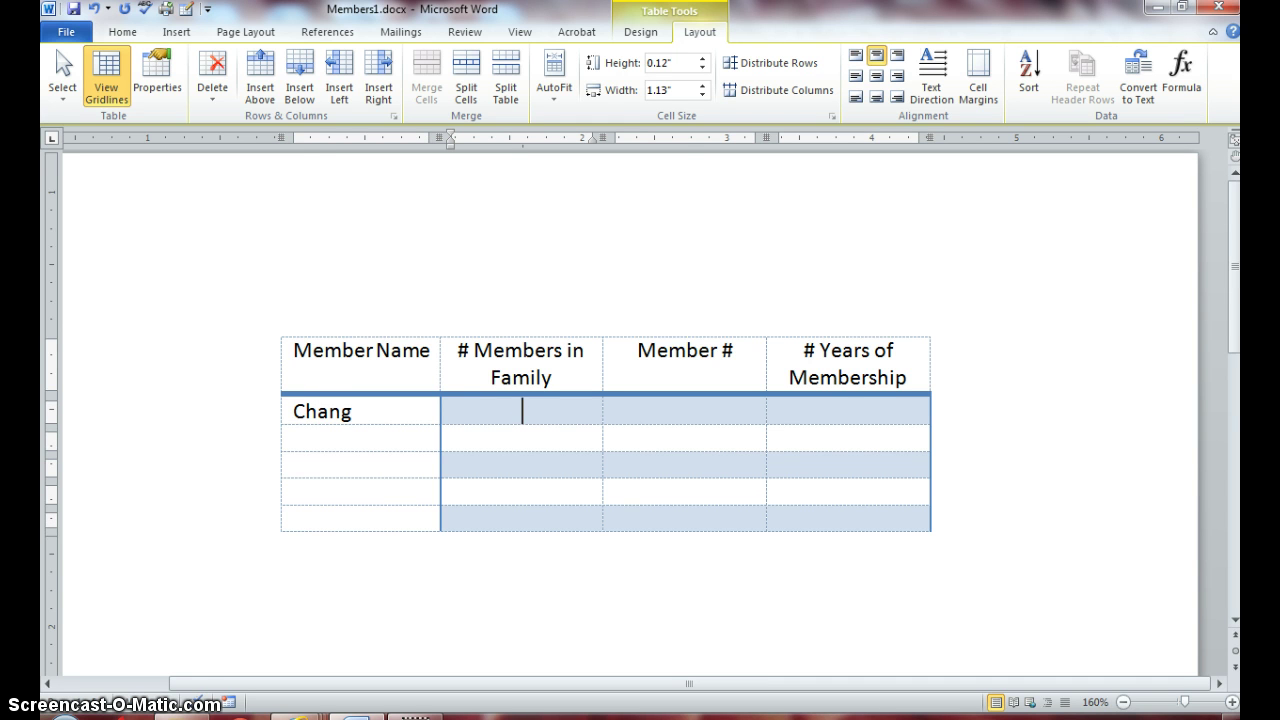
{"action": "type", "text": "5"}
{"action": "key", "text": "Tab"}
{"action": "type", "text": "108119"}
{"action": "key", "text": "Tab"}
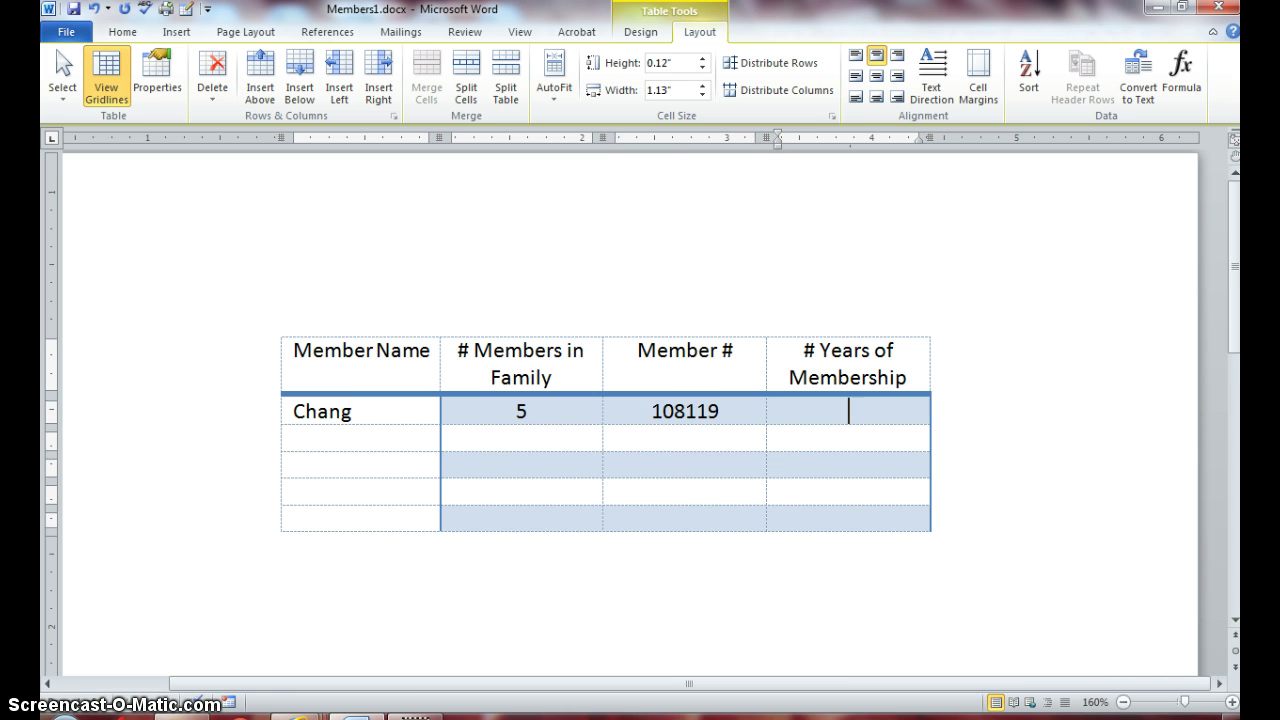
{"action": "type", "text": "5"}
{"action": "key", "text": "Tab"}
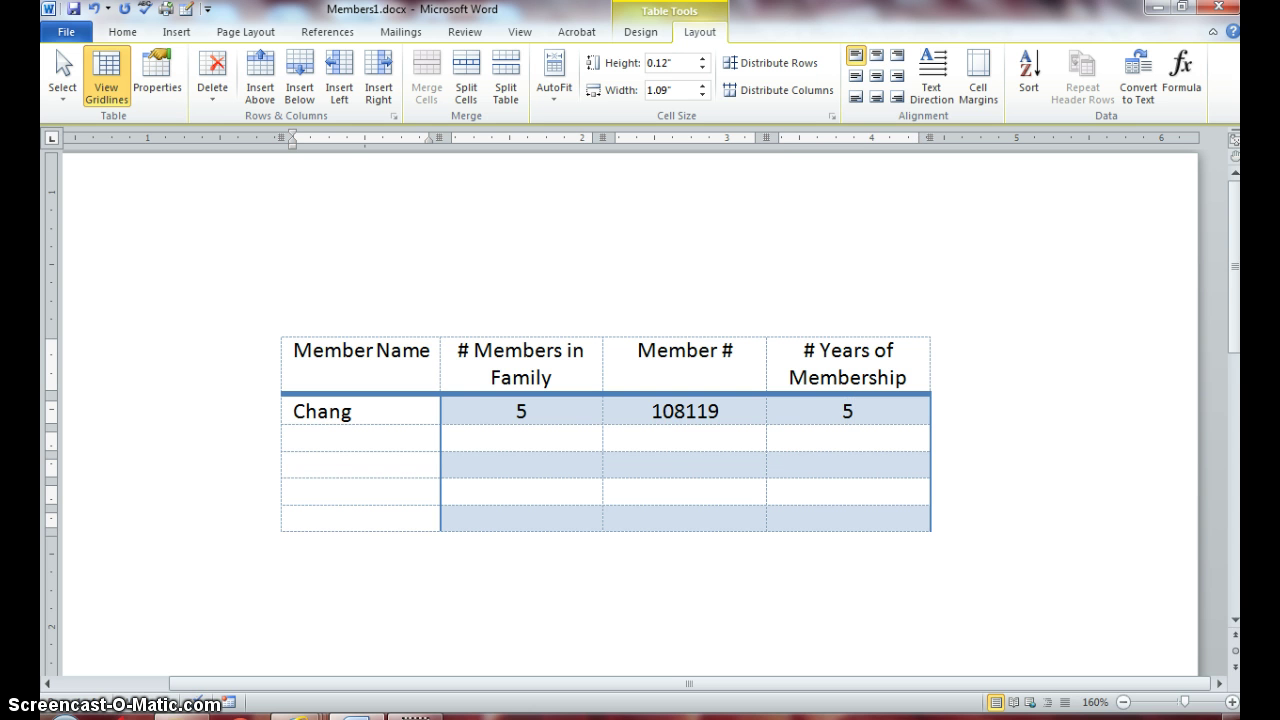
Step: Fill the second data row with the member's surname, 3 family members, the member number and 7 years of membership
{"action": "type", "text": "Miller"}
{"action": "key", "text": "Tab"}
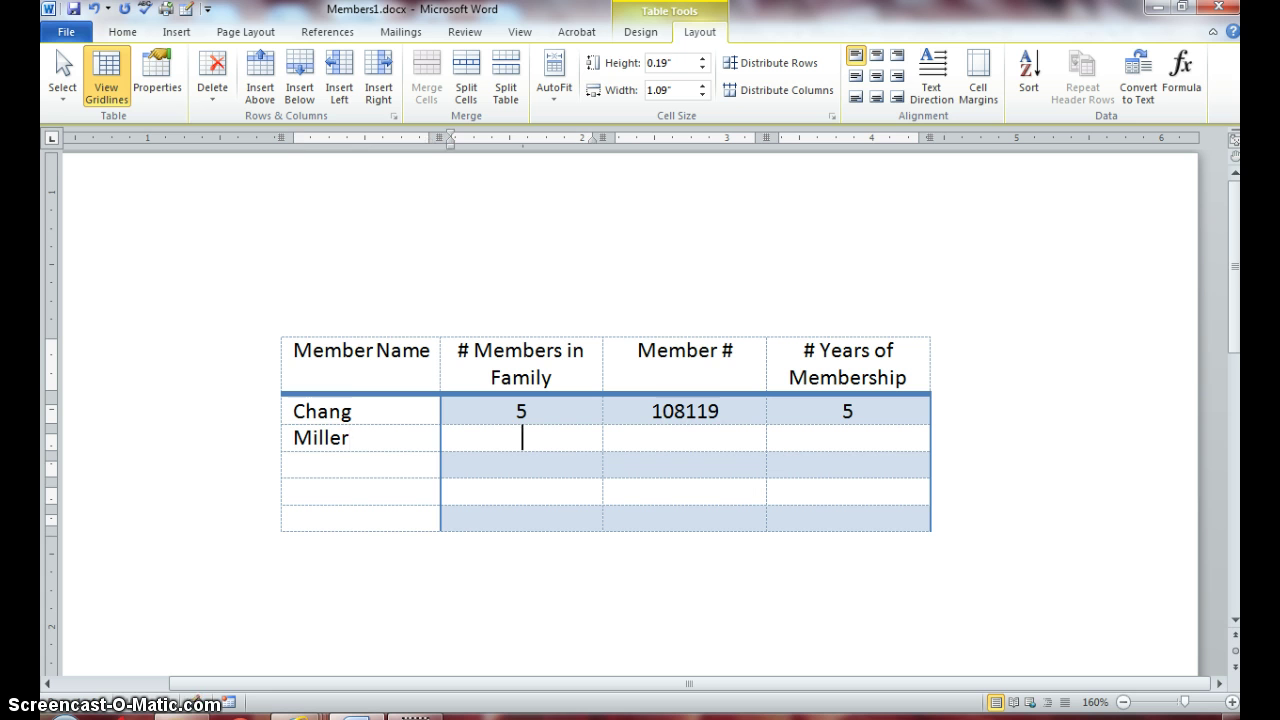
{"action": "type", "text": "3"}
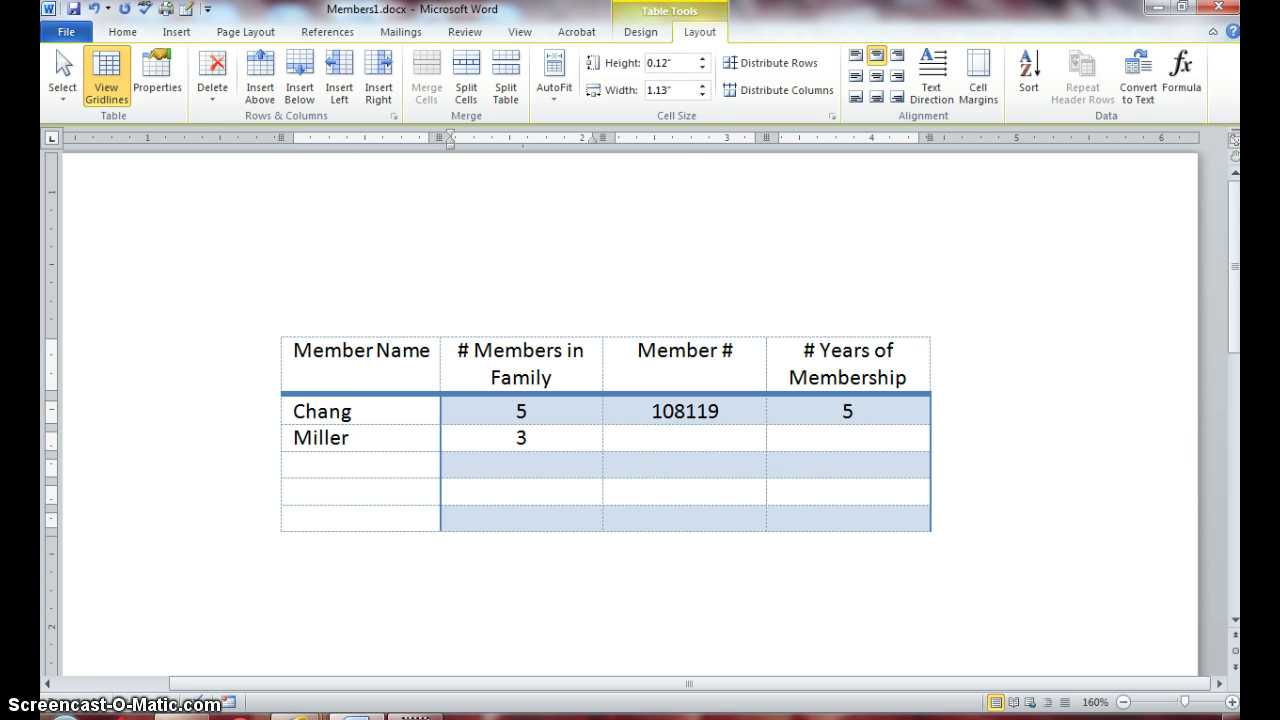
{"action": "key", "text": "Tab"}
{"action": "type", "text": "107459"}
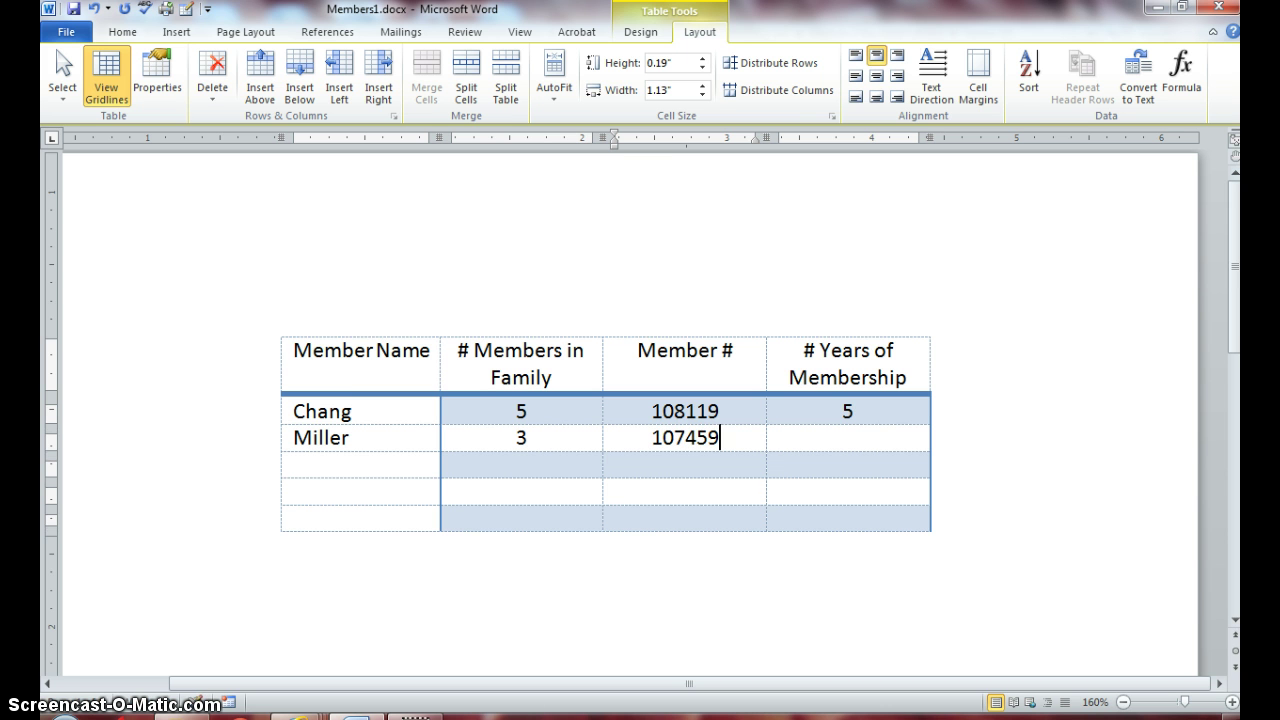
{"action": "key", "text": "Tab"}
{"action": "type", "text": "7"}
{"action": "key", "text": "Tab"}
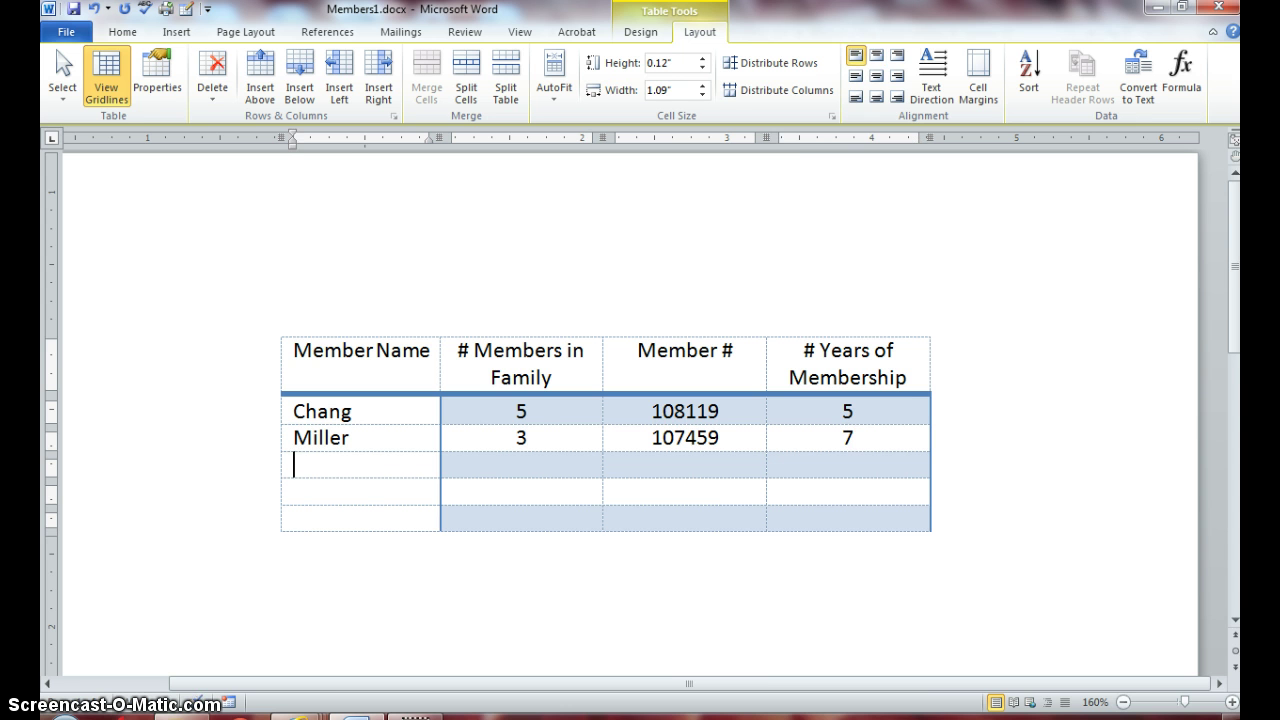
Step: Fill the third data row with the member's surname, 3 family members, the member number and 6 years of membership
{"action": "type", "text": "McGinnis"}
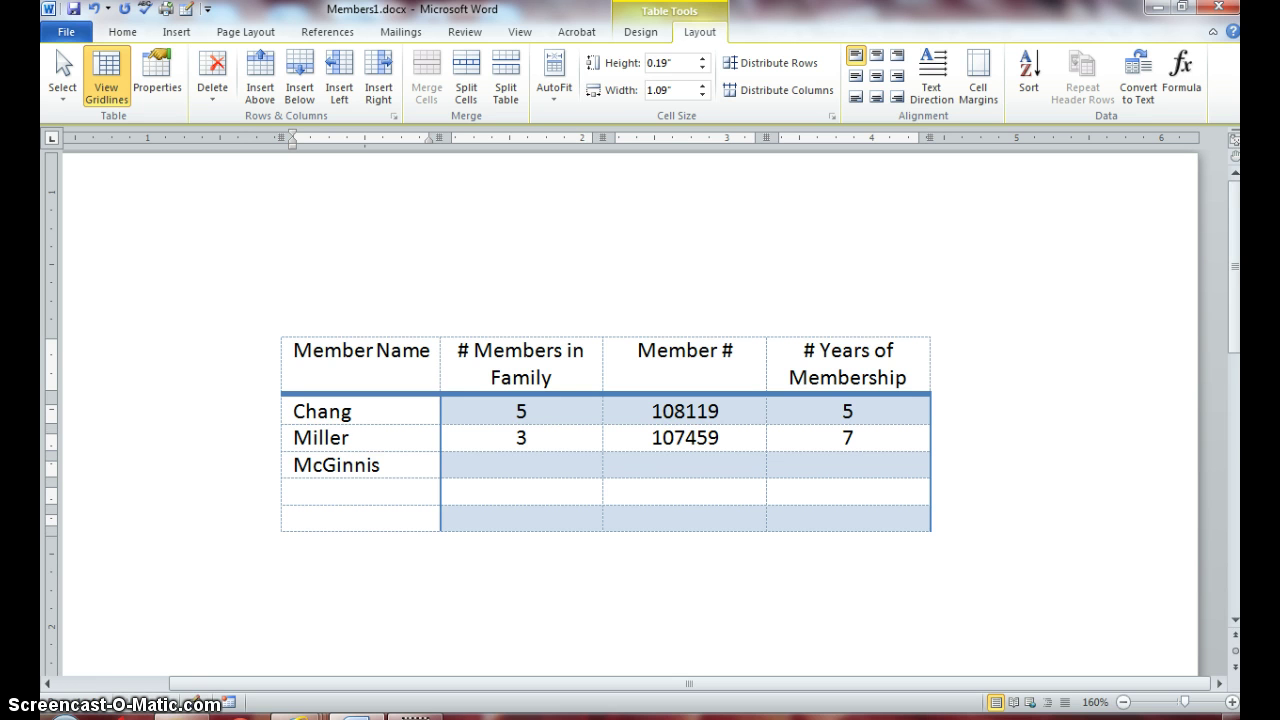
{"action": "key", "text": "Tab"}
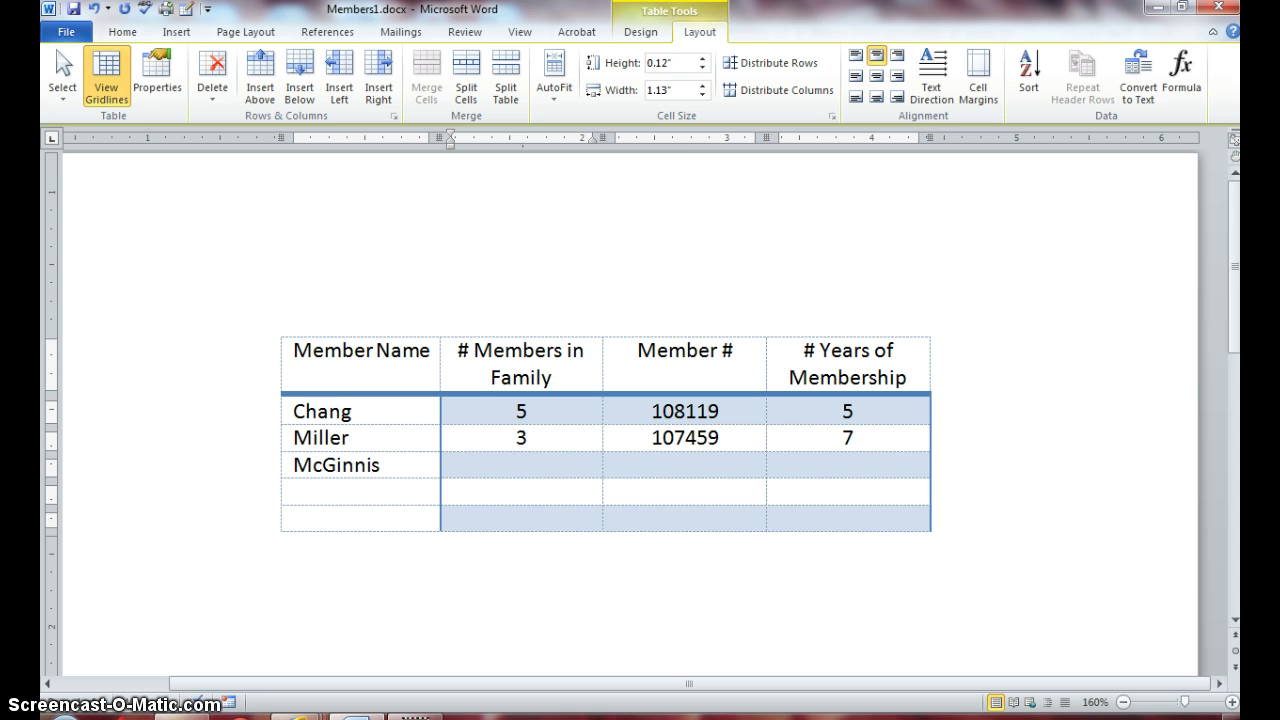
{"action": "type", "text": "3"}
{"action": "key", "text": "Tab"}
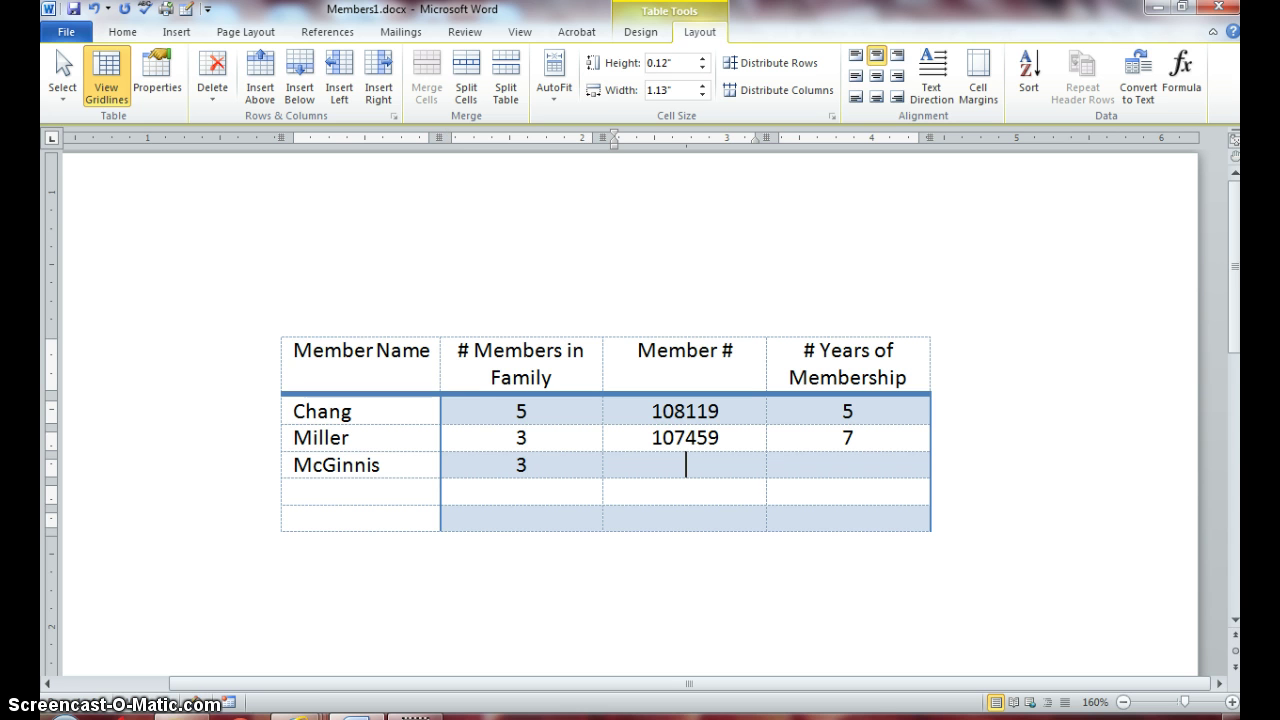
{"action": "type", "text": "108450"}
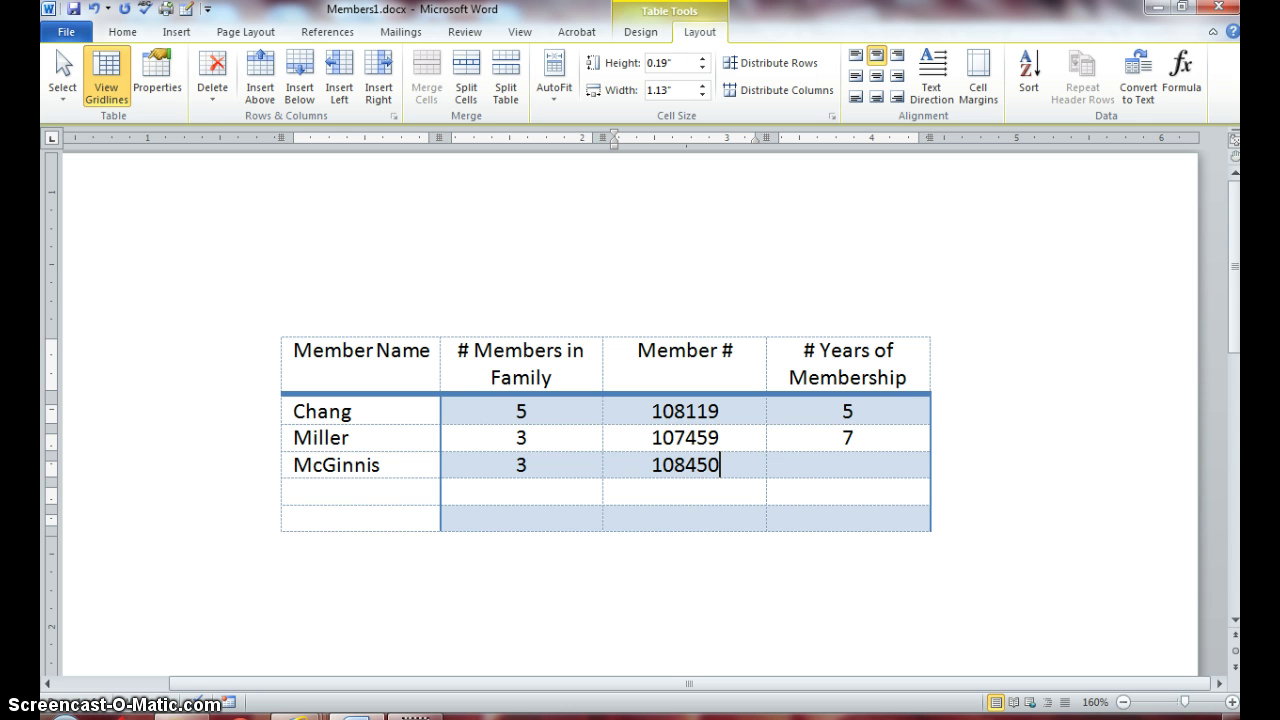
{"action": "key", "text": "Tab"}
{"action": "type", "text": "6"}
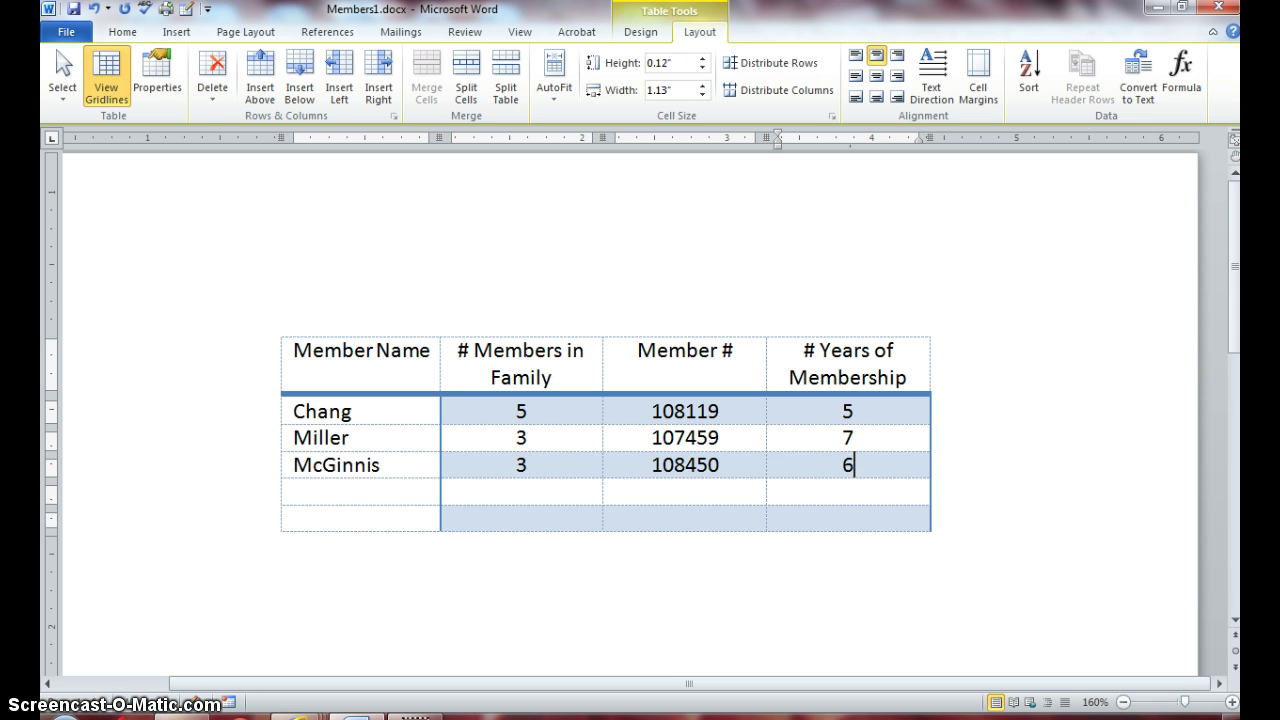
{"action": "key", "text": "Tab"}
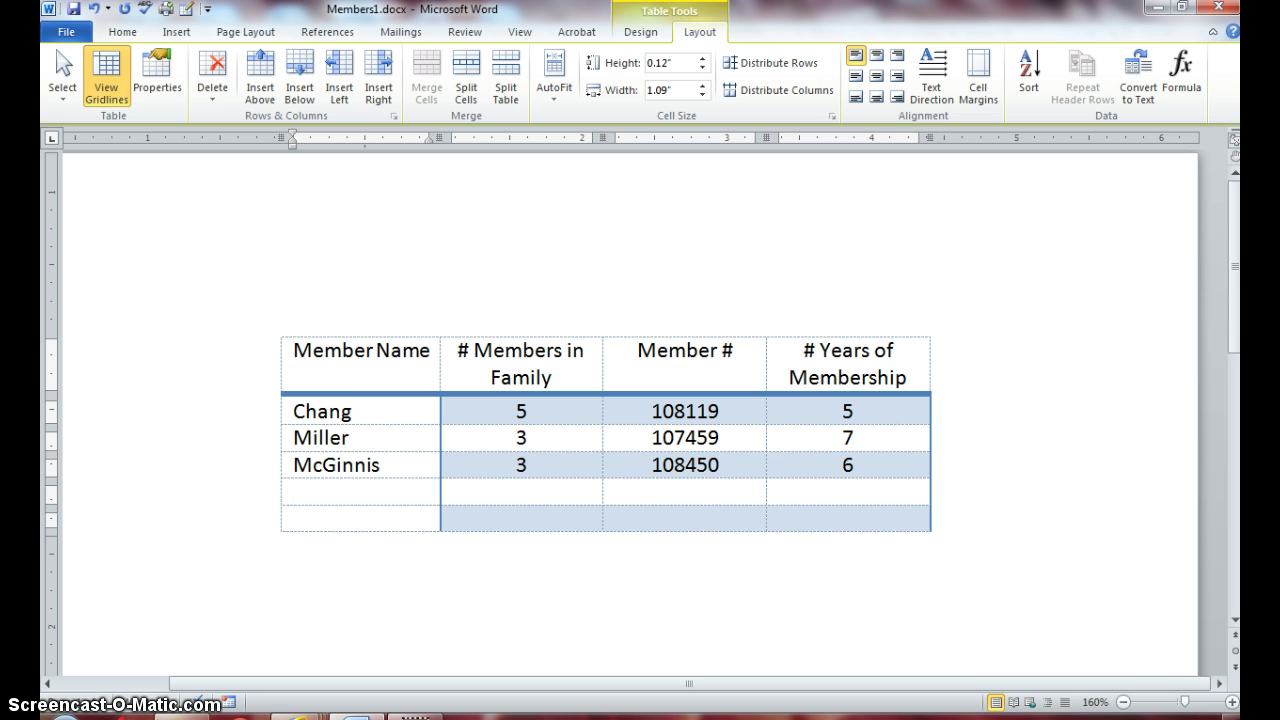
Step: Fill the fourth data row with the member's surname, 4 family members, the member number and 6 years of membership
{"action": "type", "text": "Alexander"}
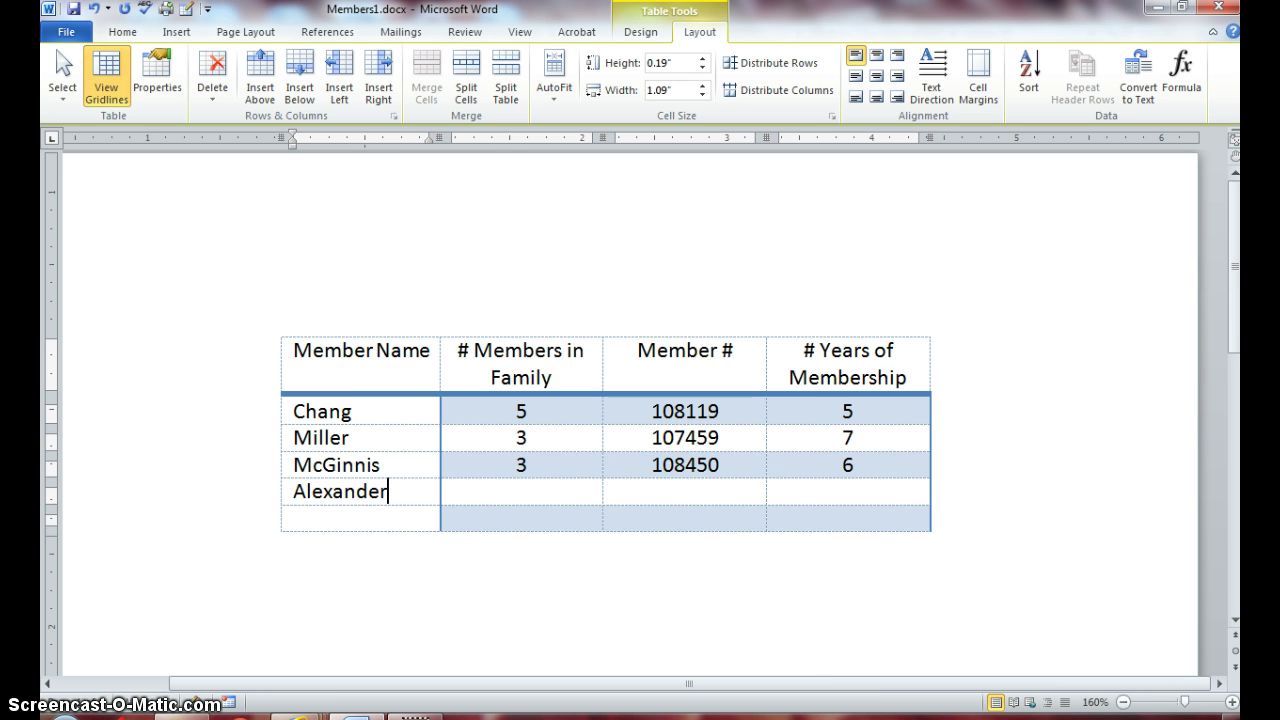
{"action": "key", "text": "Tab"}
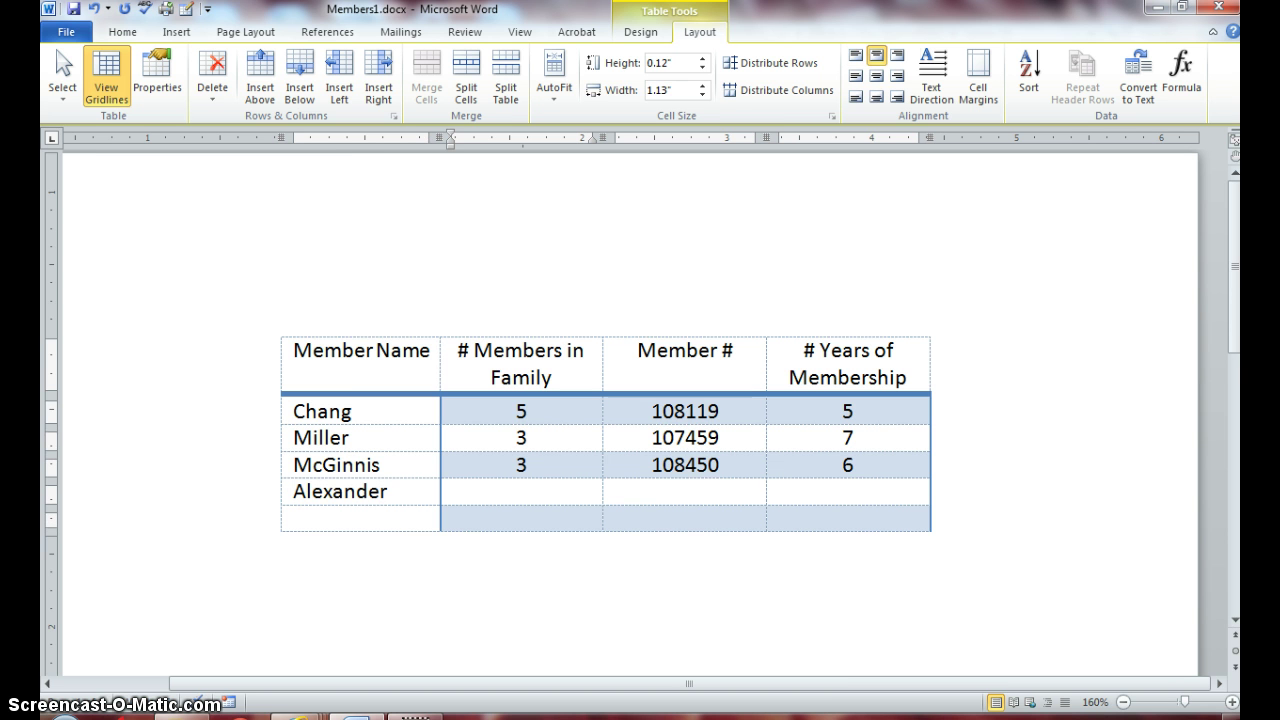
{"action": "type", "text": "4"}
{"action": "key", "text": "Tab"}
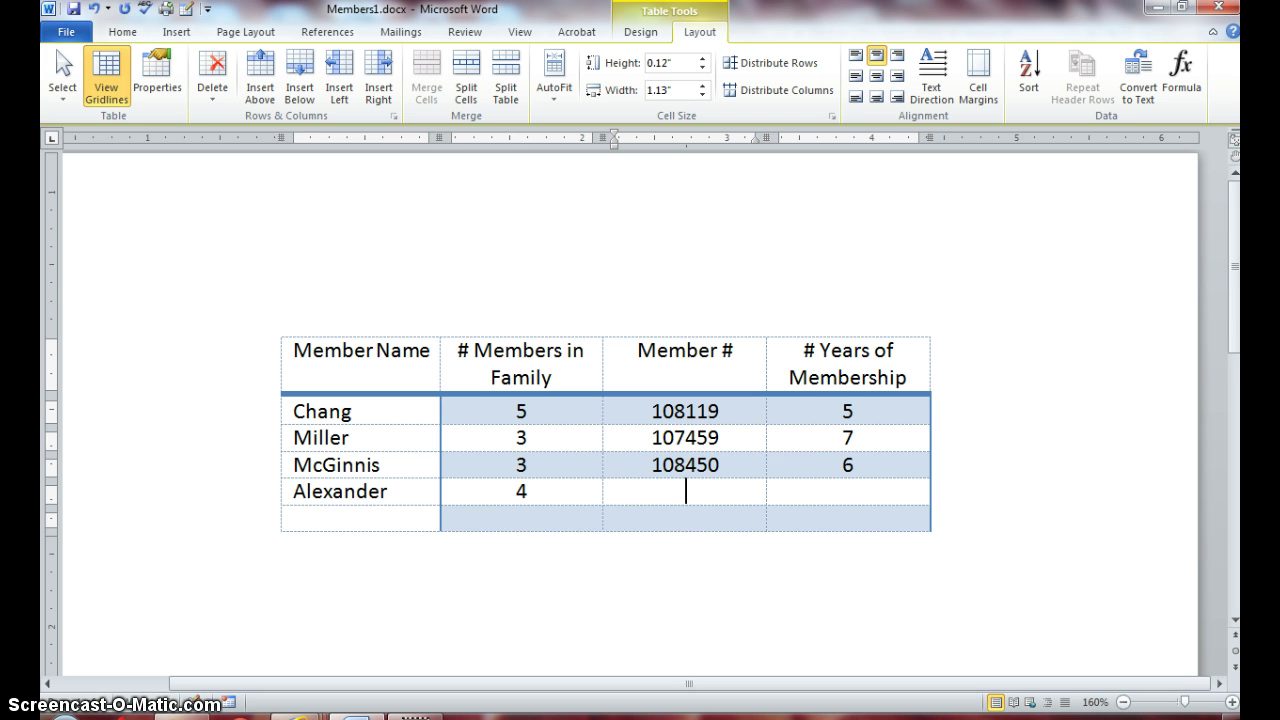
{"action": "type", "text": "108176"}
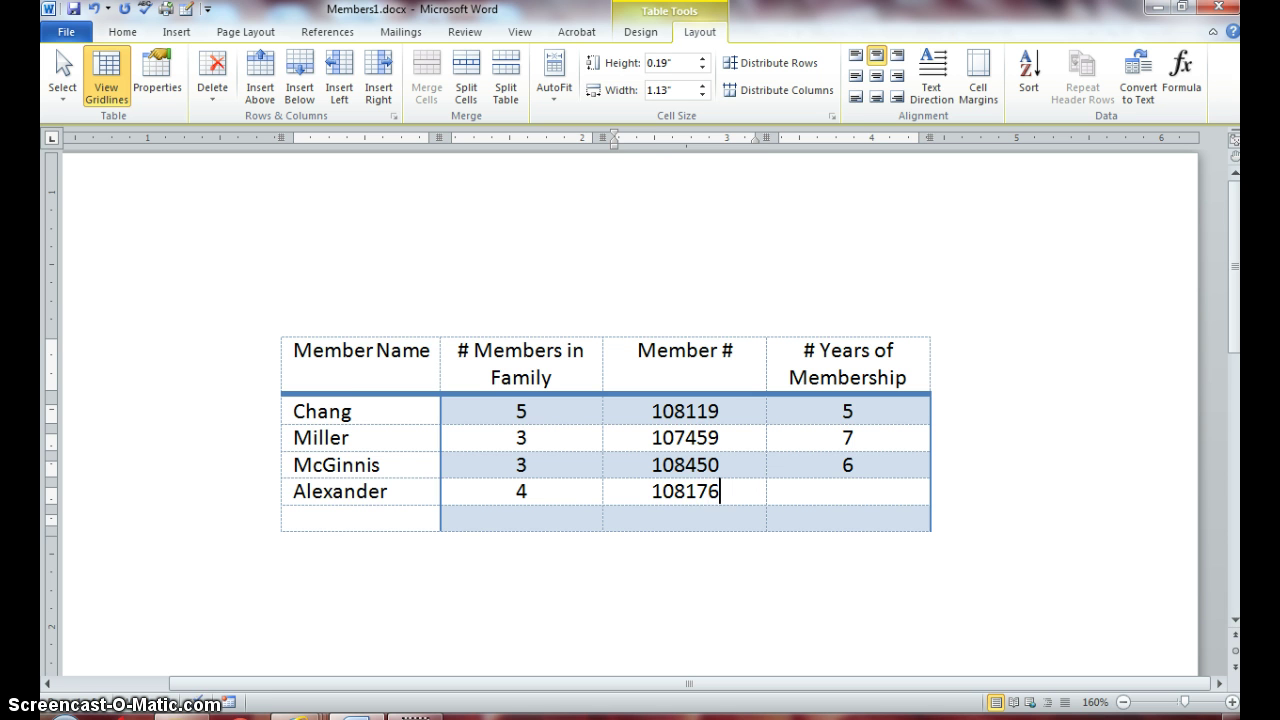
{"action": "key", "text": "Tab"}
{"action": "type", "text": "6"}
{"action": "key", "text": "Tab"}
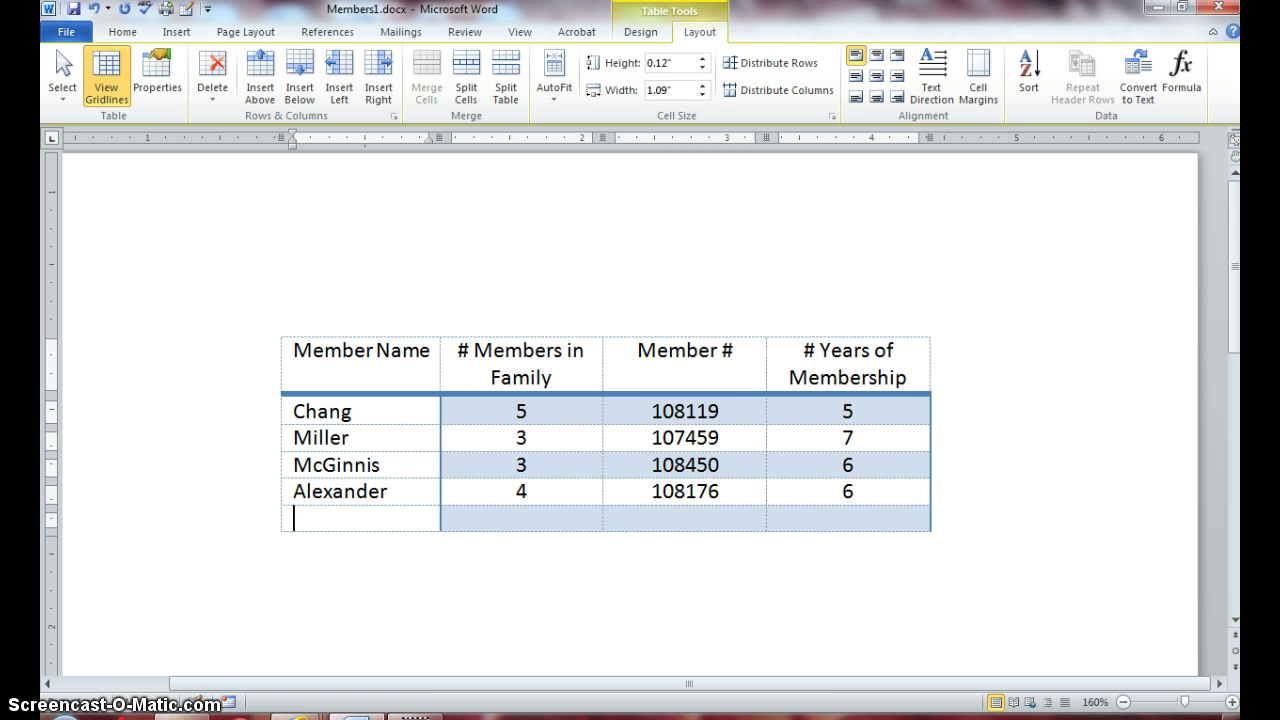
Step: Fill the fifth data row with the member's surname, 6 family members, the member number and 7 years of membership
{"action": "type", "text": "Torres"}
{"action": "key", "text": "Tab"}
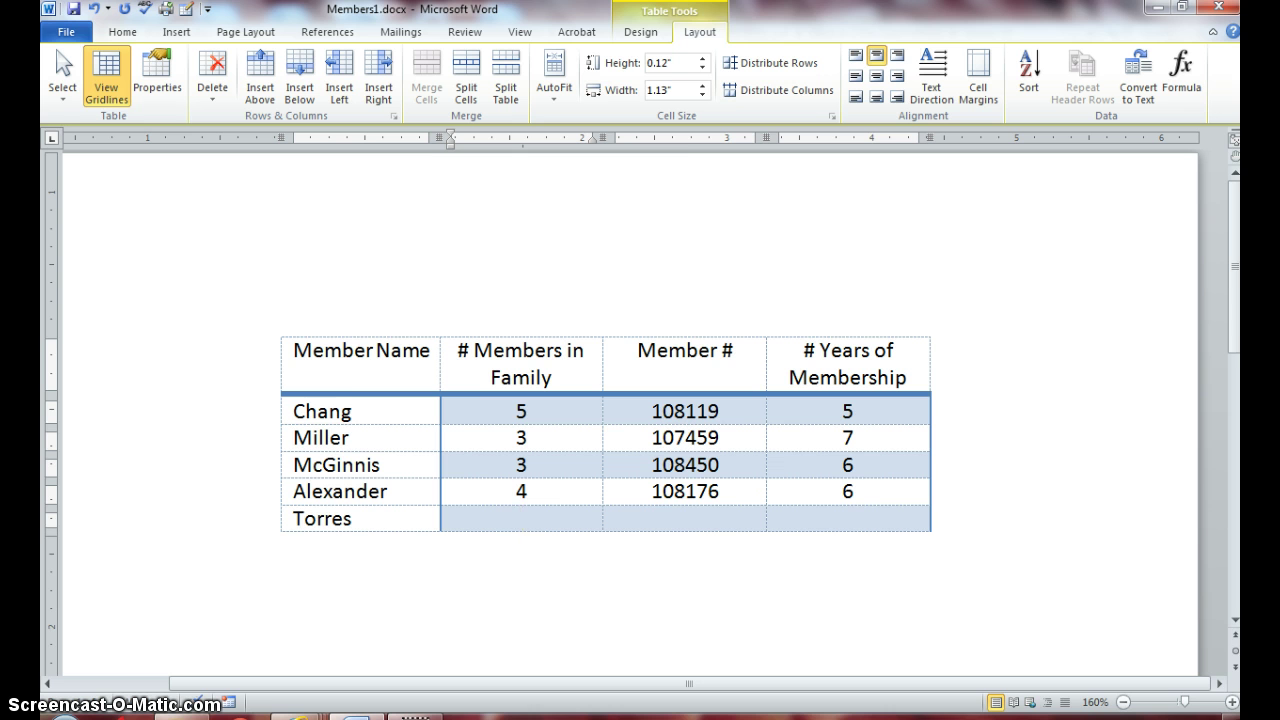
{"action": "type", "text": "6"}
{"action": "key", "text": "Tab"}
{"action": "type", "text": "1074"}
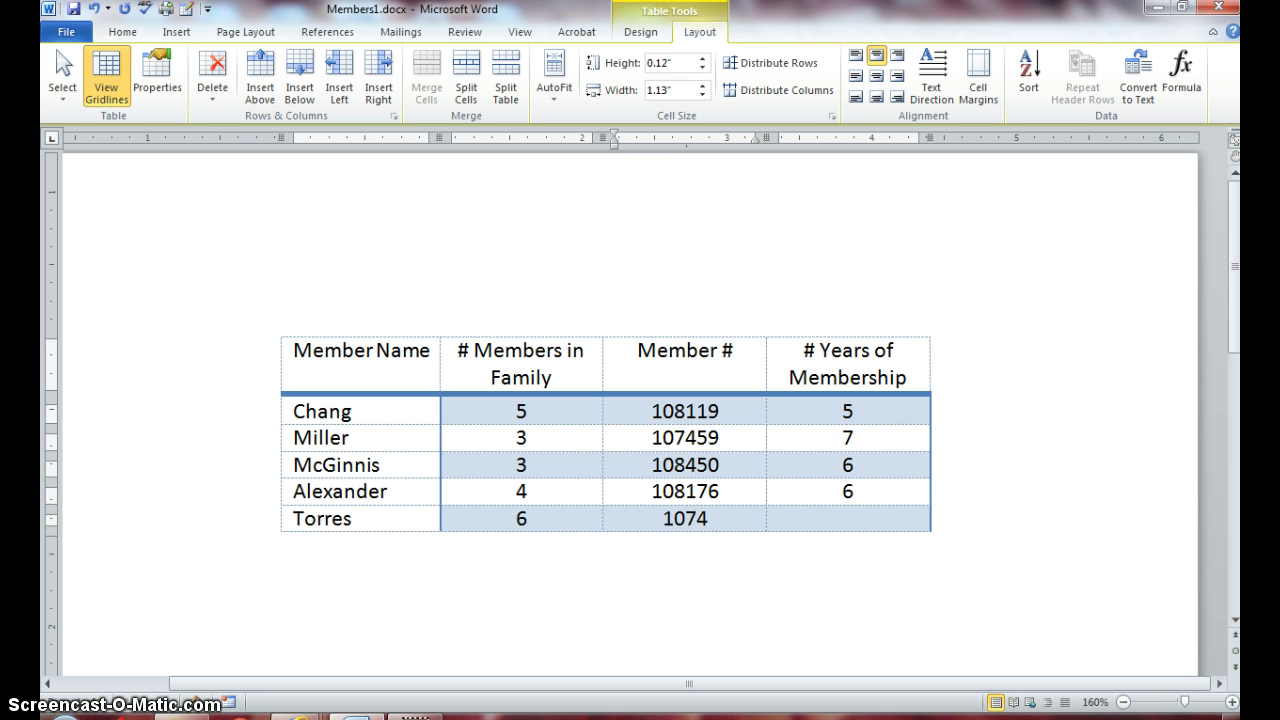
{"action": "type", "text": "38"}
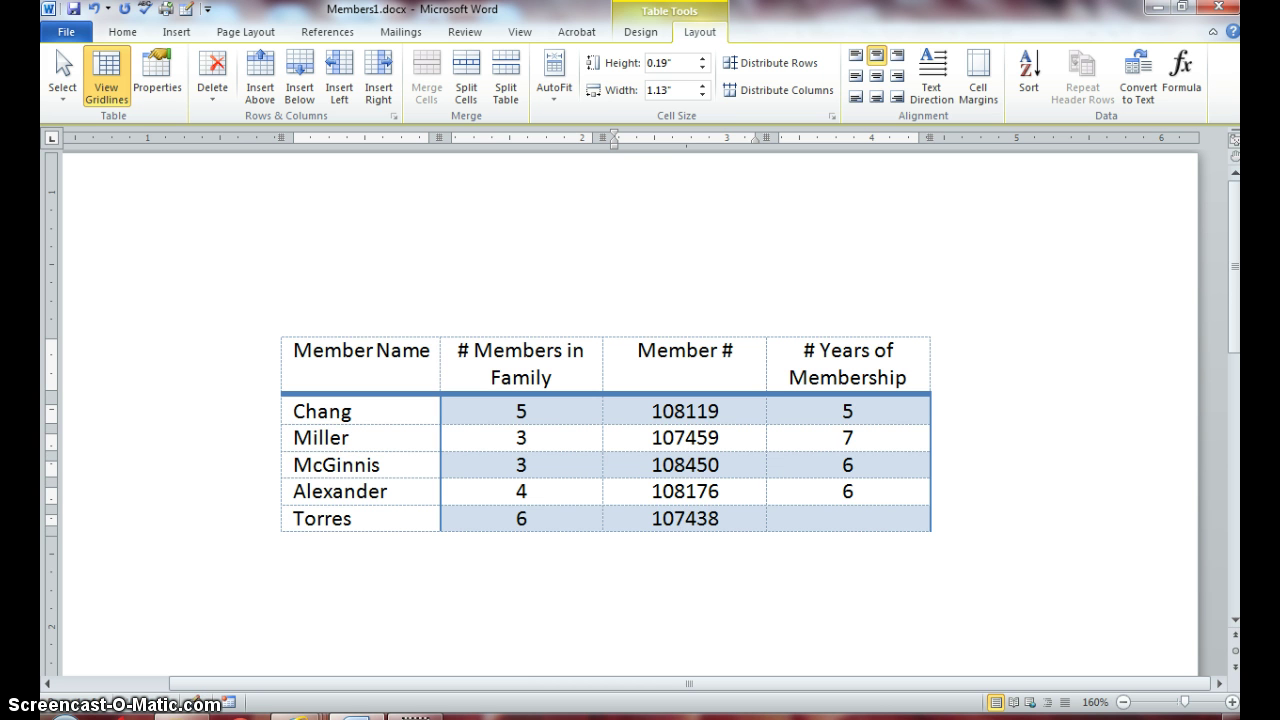
{"action": "key", "text": "Tab"}
{"action": "type", "text": "7"}
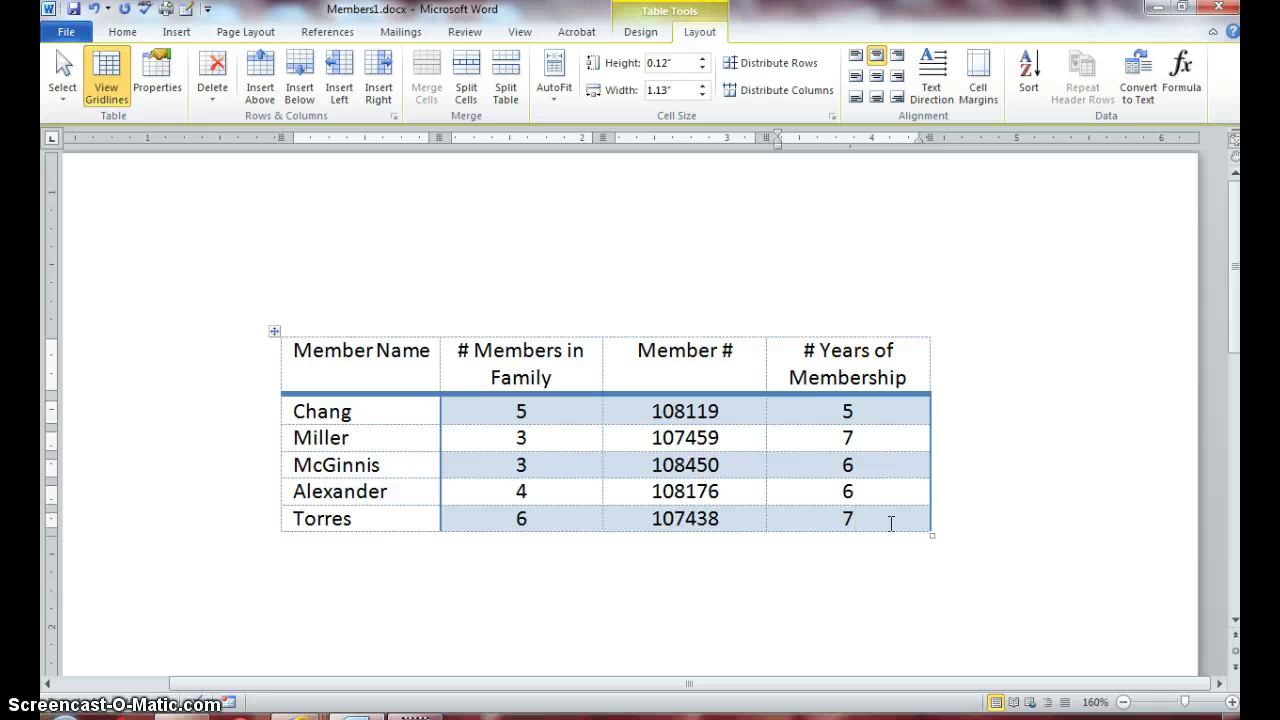
Step: Insert a row below the table's last row and fill it with the surname, 7 family members, member number and 7 years of membership
{"action": "left_click", "coordinate": [735, 331]}
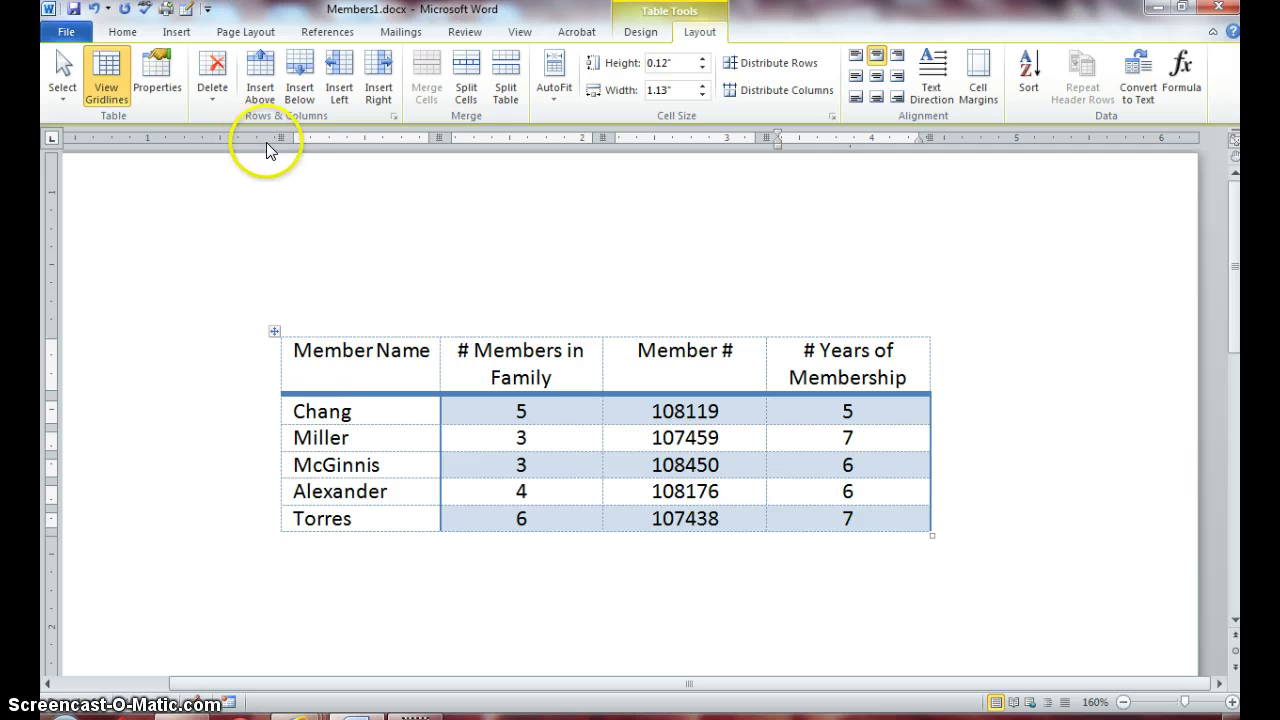
{"action": "left_click", "coordinate": [300, 78]}
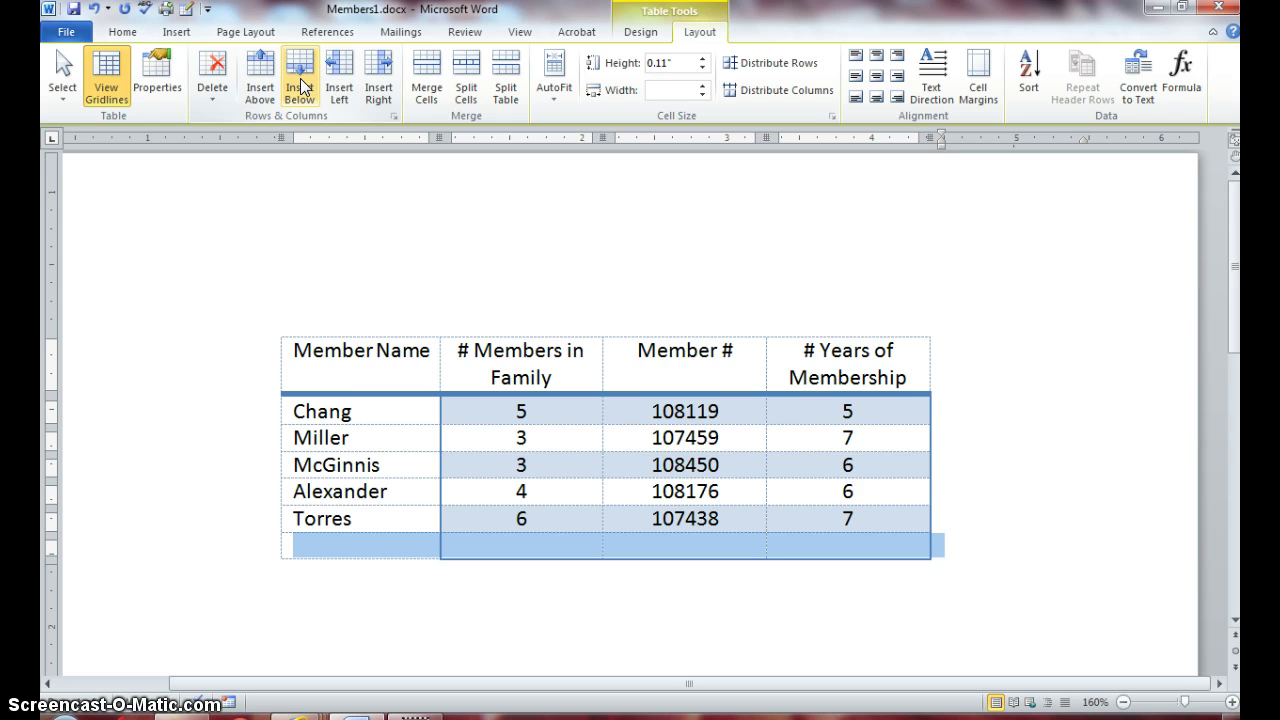
{"action": "left_click", "coordinate": [311, 542]}
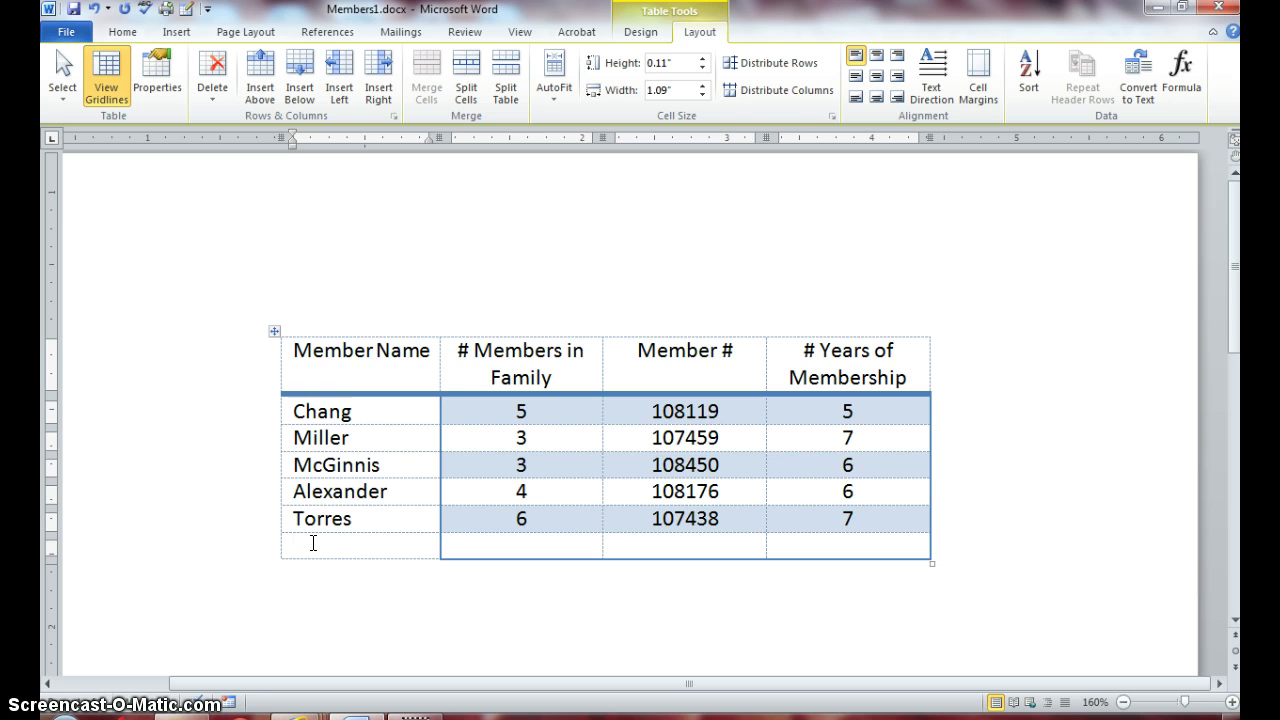
{"action": "type", "text": "Castillo"}
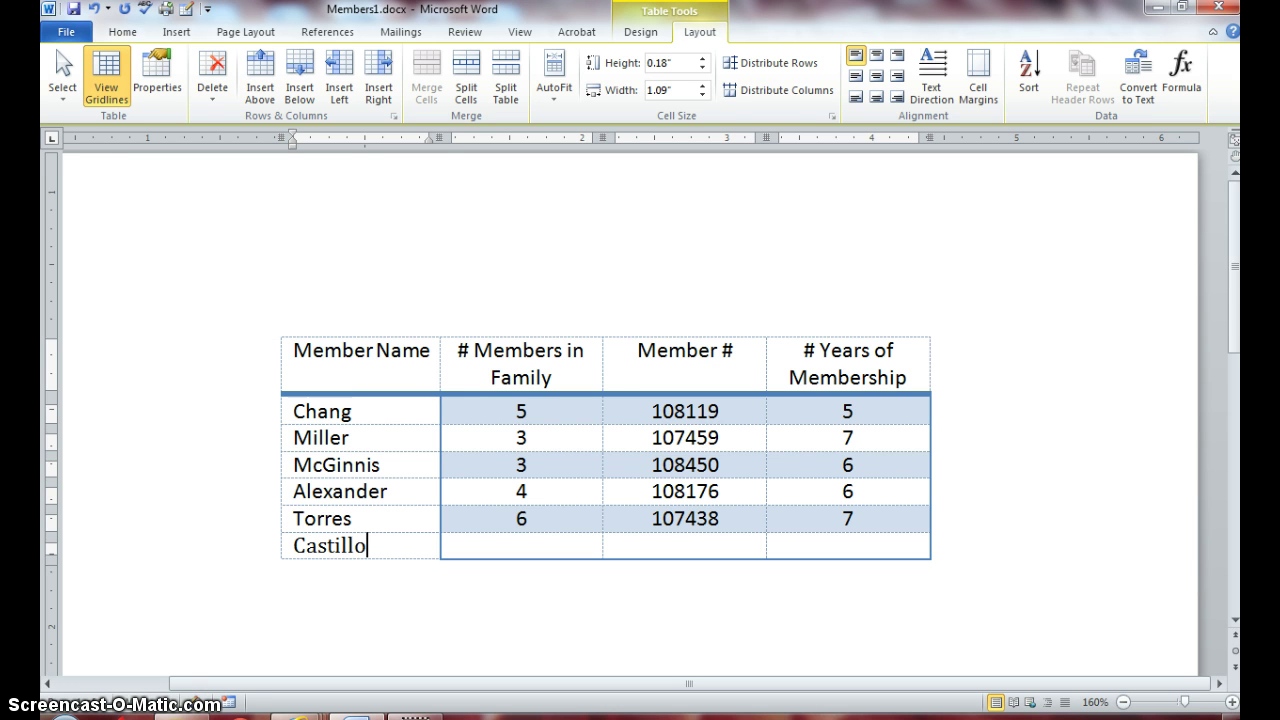
{"action": "key", "text": "Tab"}
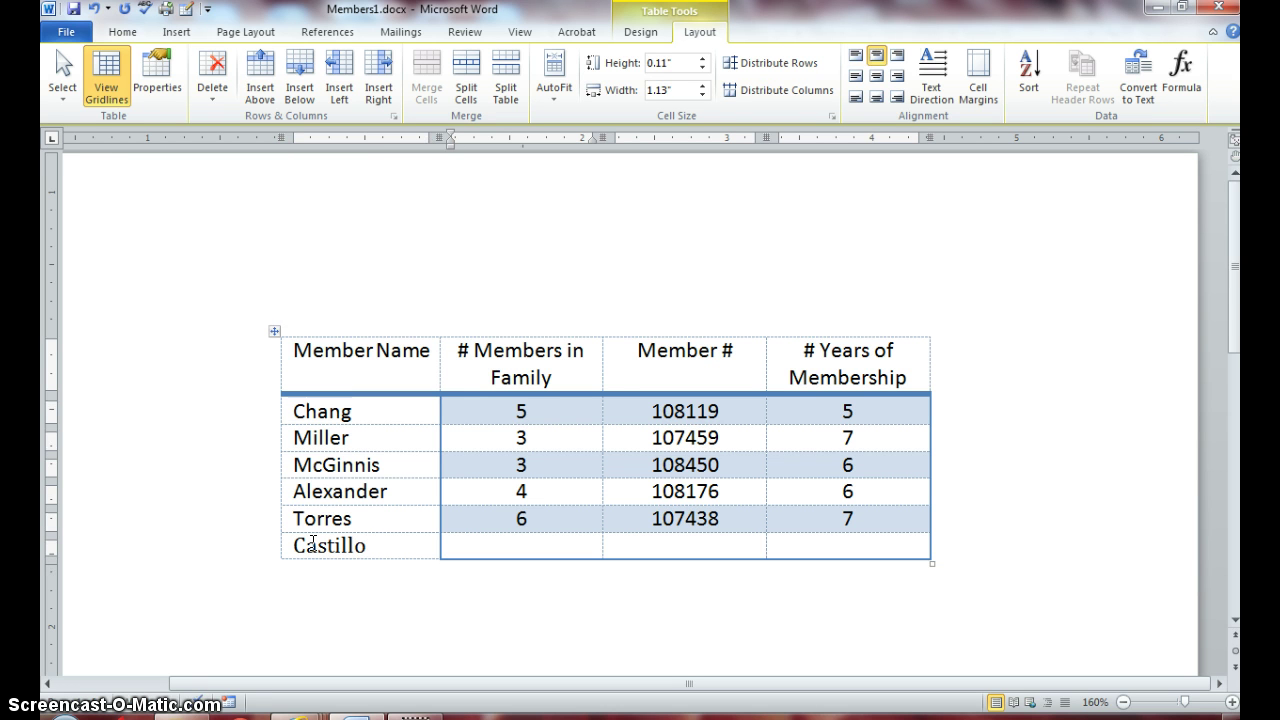
{"action": "type", "text": "7"}
{"action": "key", "text": "Tab"}
{"action": "type", "text": "1"}
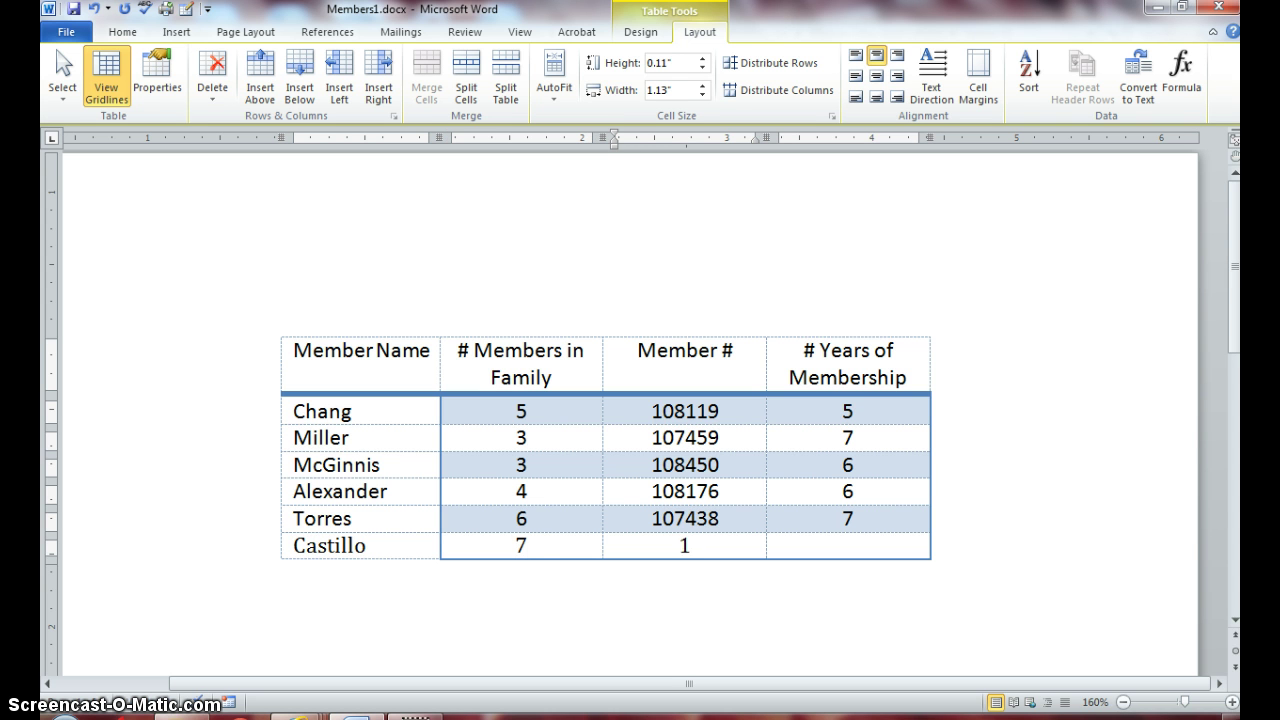
{"action": "type", "text": "07491"}
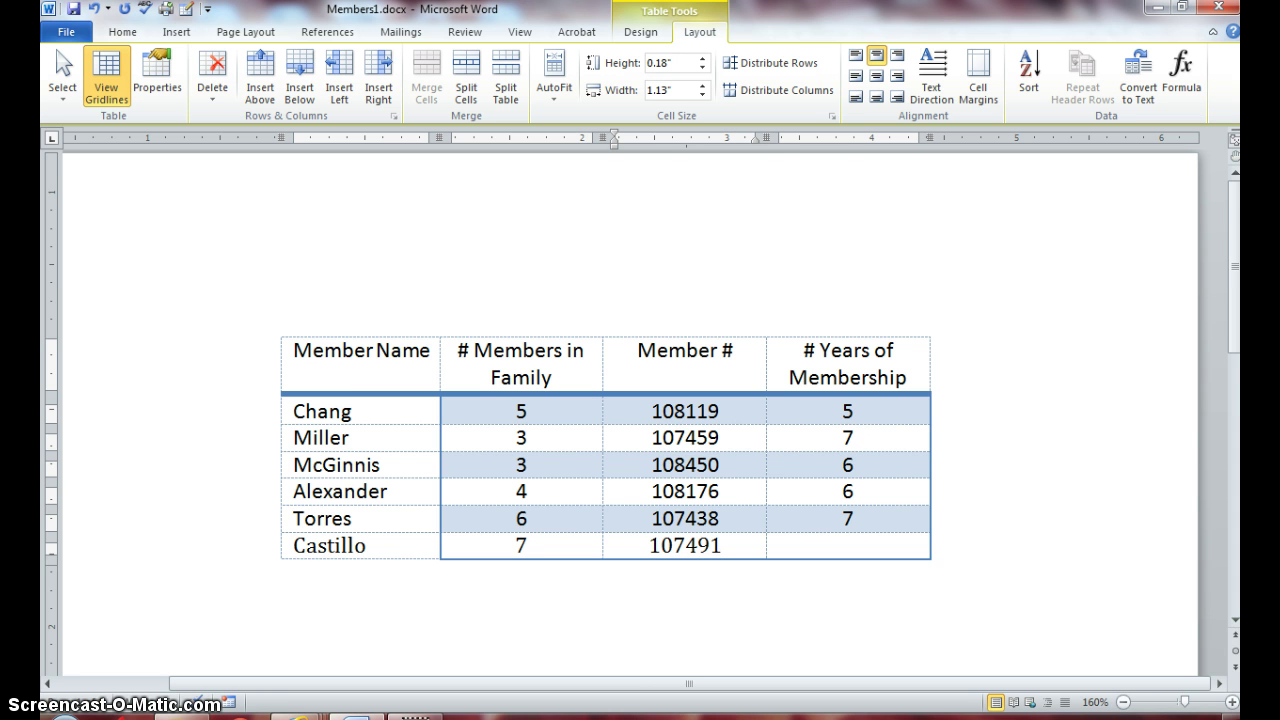
{"action": "key", "text": "Tab"}
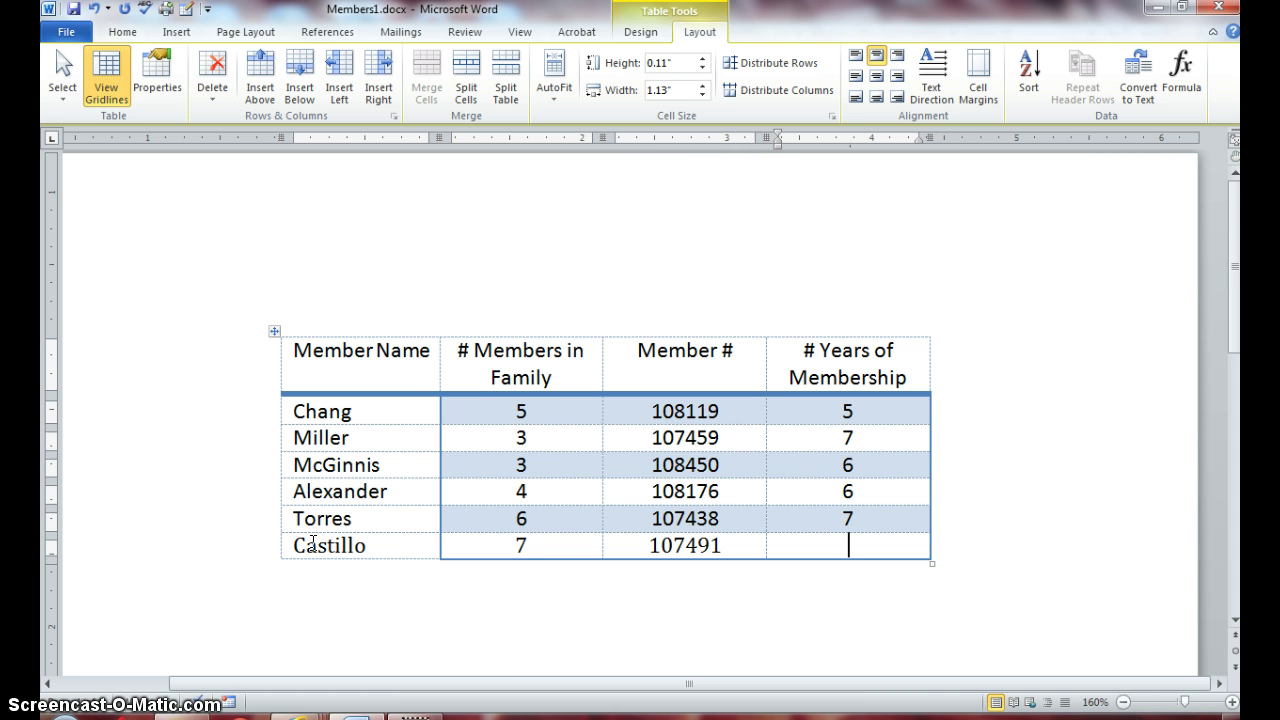
{"action": "type", "text": "7"}
Step: Add another row at the end of the table and fill it with the surname, 2 family members, member number and 6 years of membership
{"action": "key", "text": "Tab"}
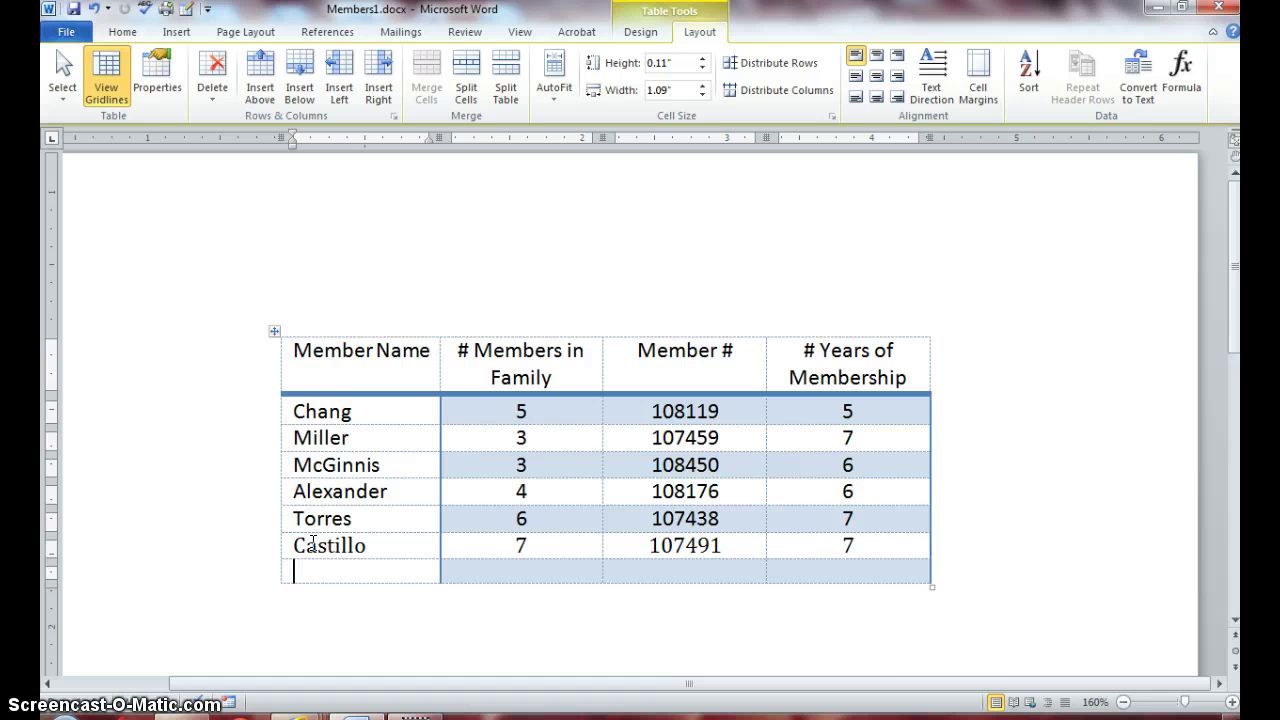
{"action": "type", "text": "Rive"}
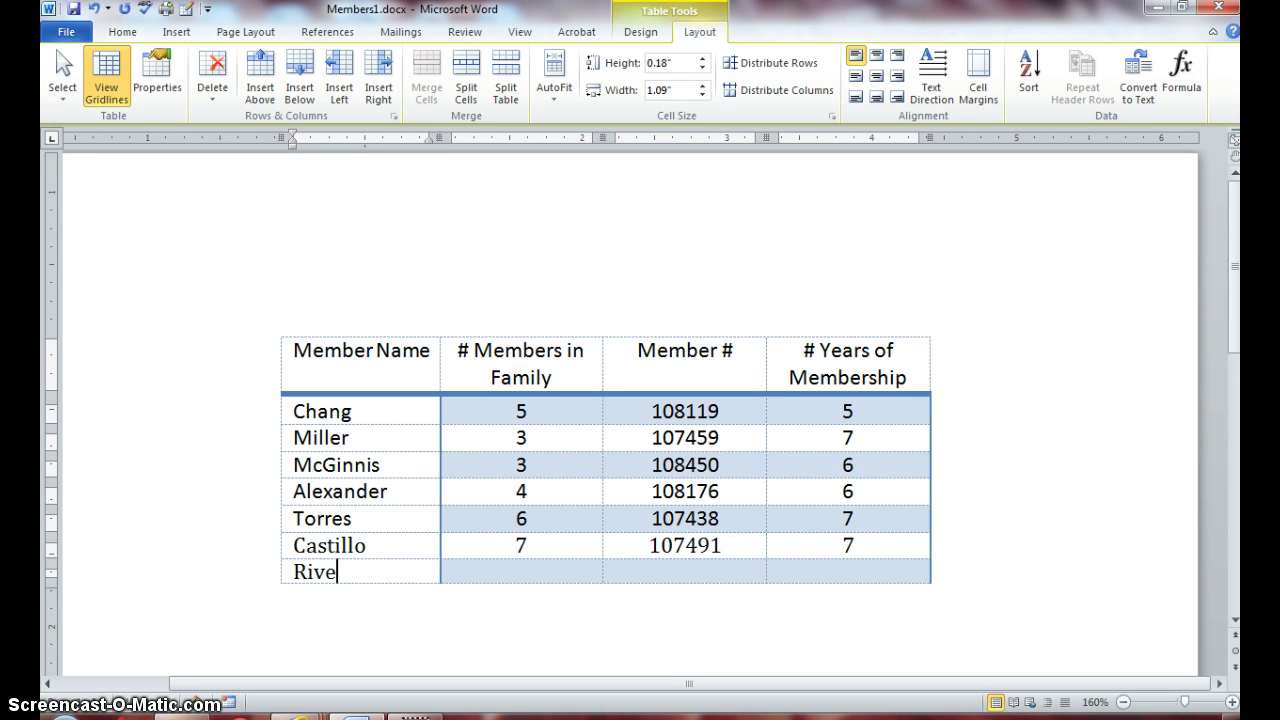
{"action": "type", "text": "ra"}
{"action": "key", "text": "Tab"}
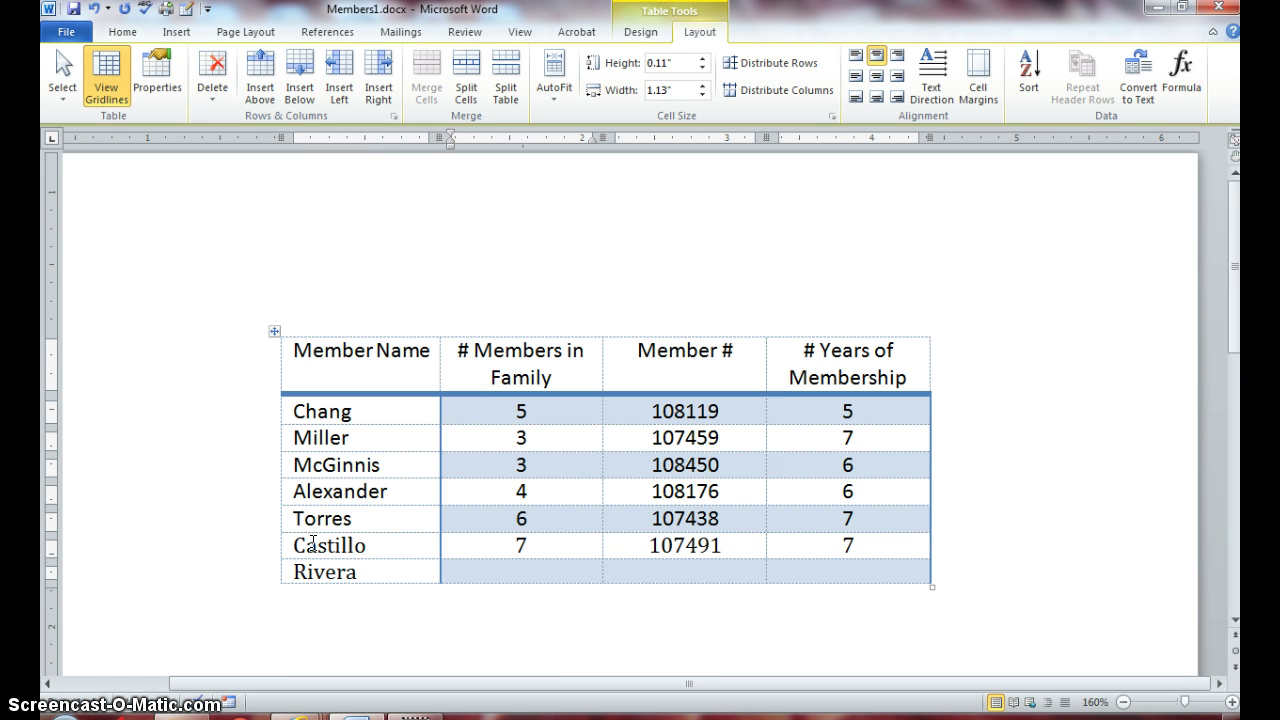
{"action": "type", "text": "2"}
{"action": "key", "text": "Tab"}
{"action": "type", "text": "108100"}
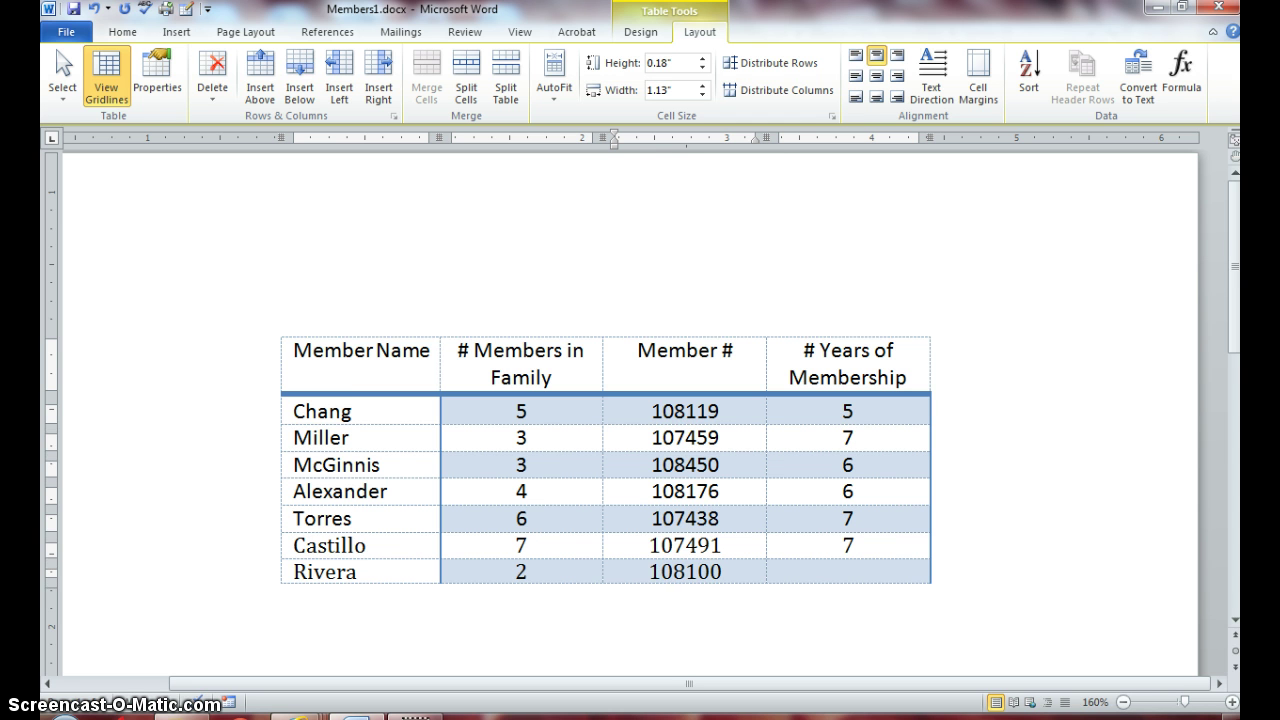
{"action": "key", "text": "Tab"}
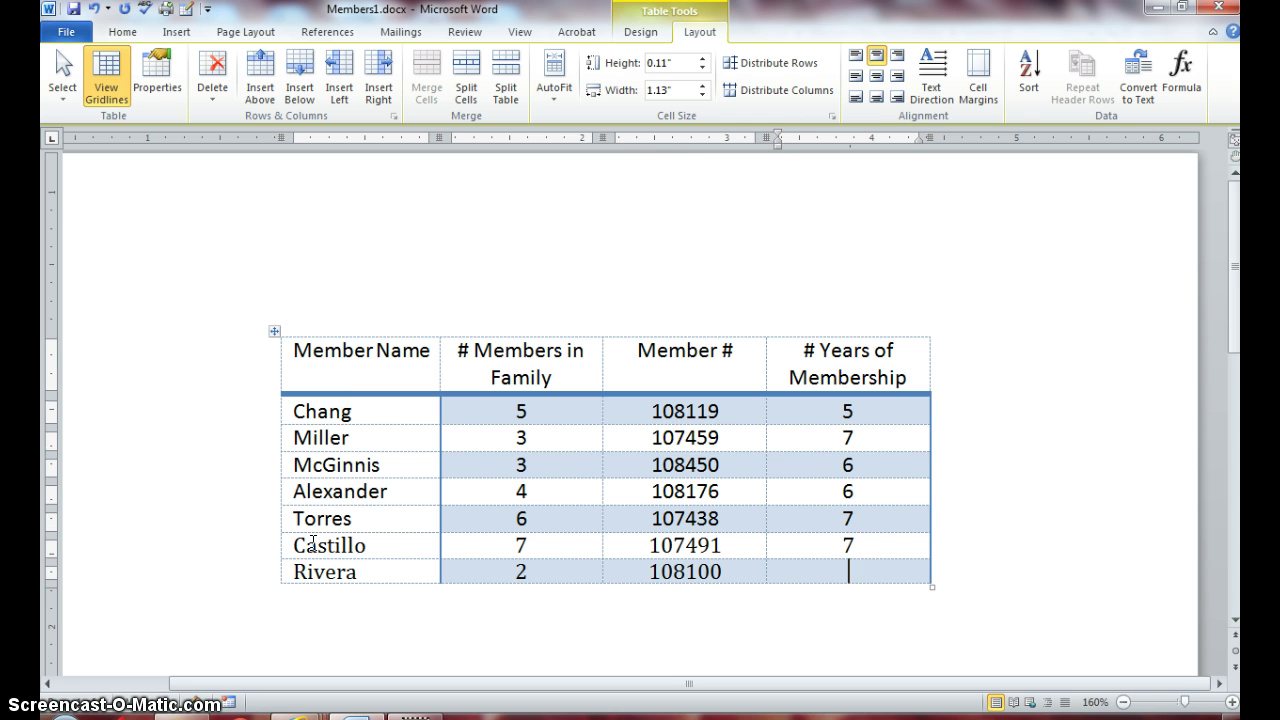
{"action": "type", "text": "6"}
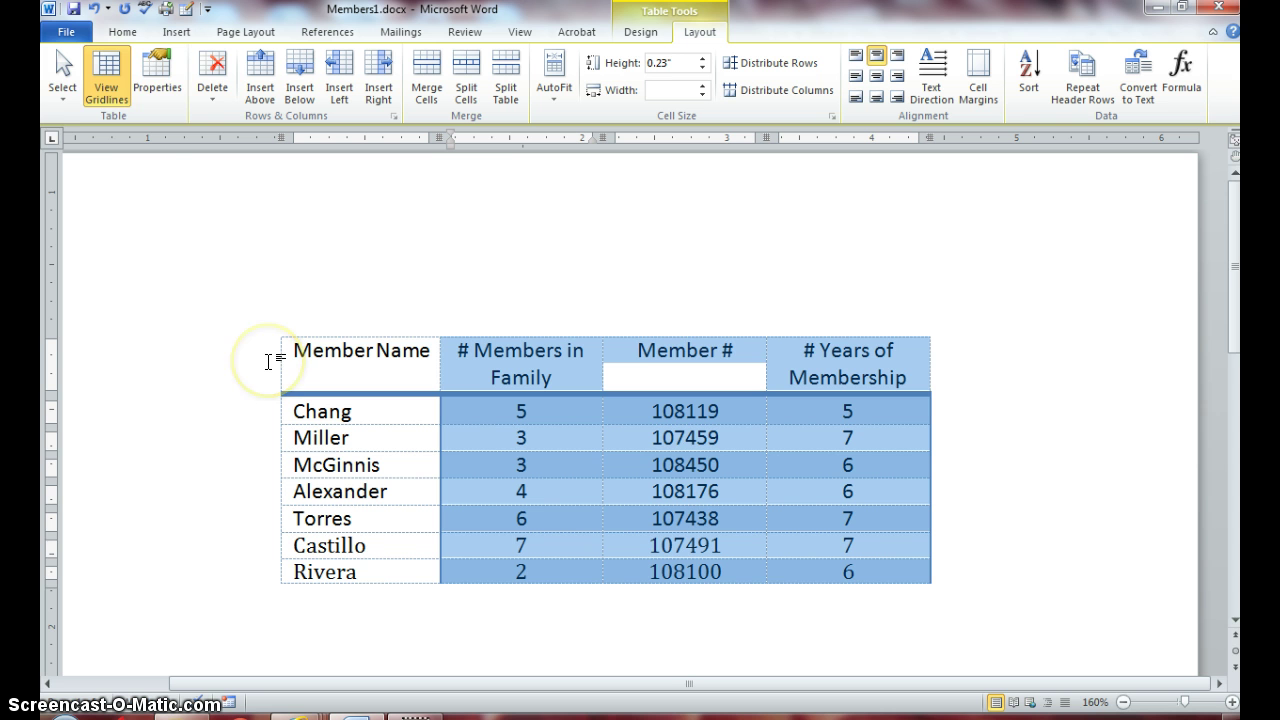
Step: Select the entire membership table and set its font to Arial
{"action": "left_click", "coordinate": [62, 98]}
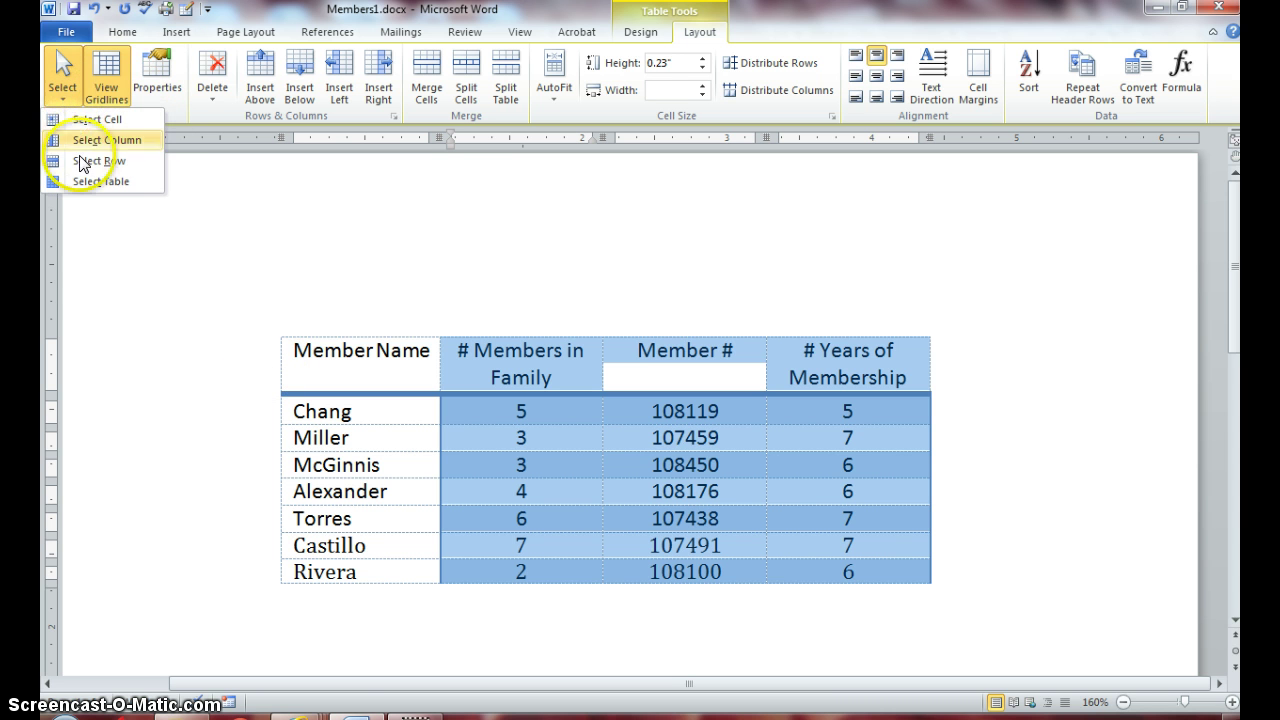
{"action": "left_click", "coordinate": [85, 184]}
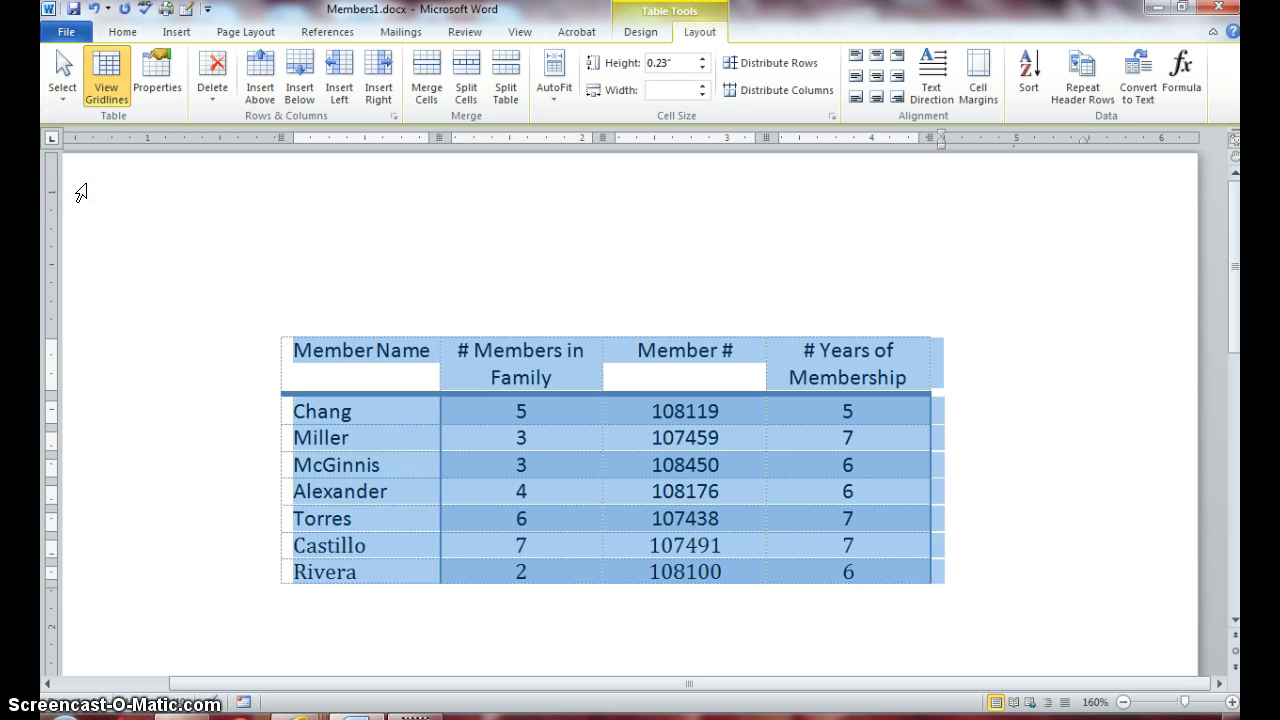
{"action": "left_click", "coordinate": [122, 33]}
{"action": "left_click", "coordinate": [220, 65]}
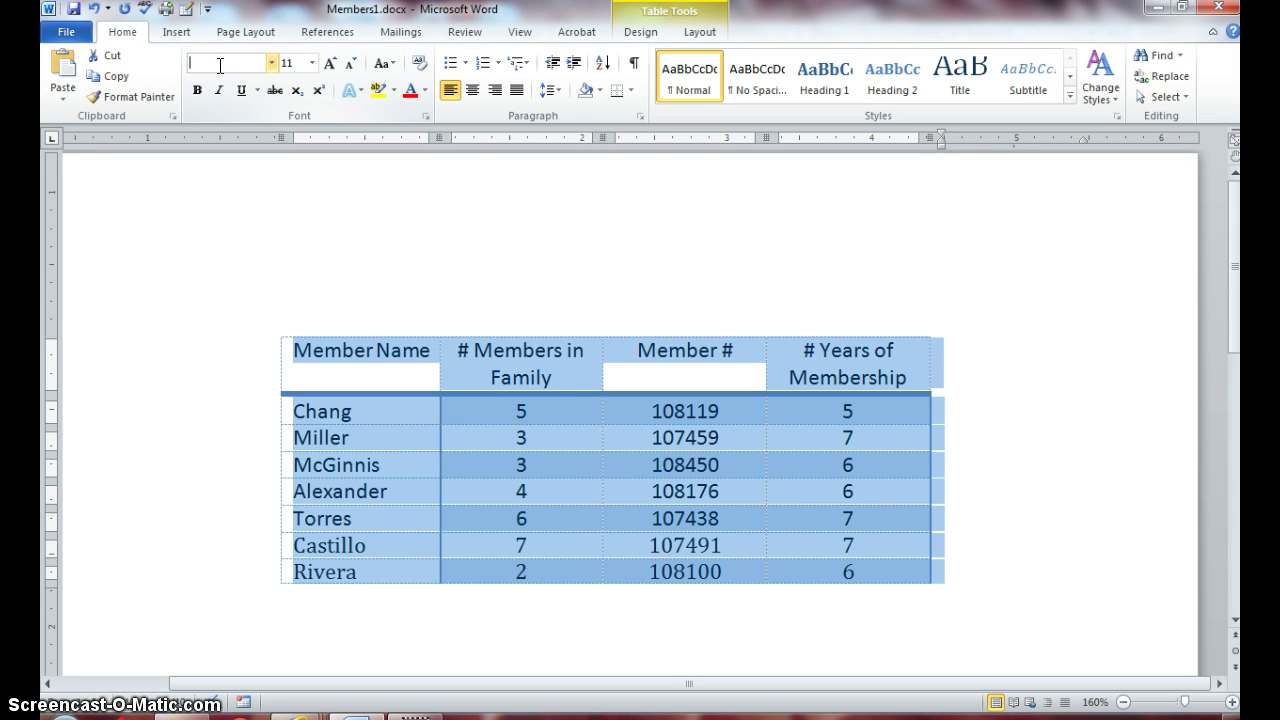
{"action": "type", "text": "Arial"}
{"action": "key", "text": "Return"}
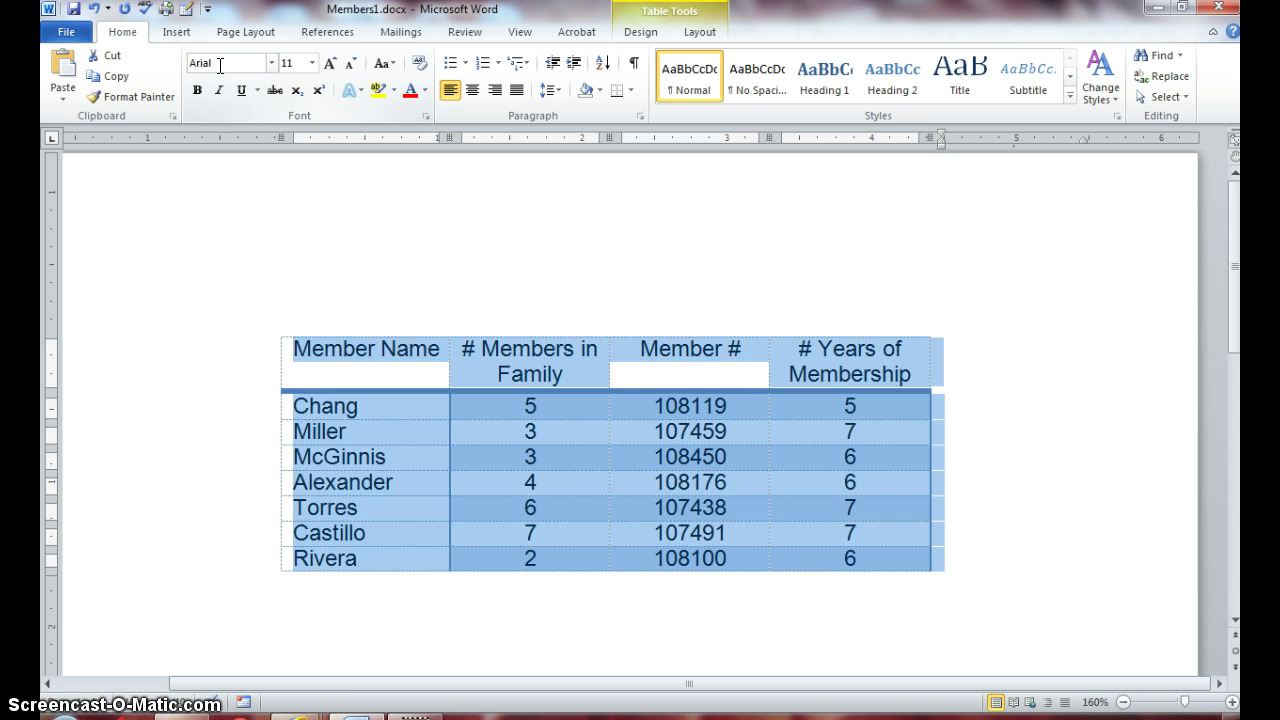
{"action": "left_click", "coordinate": [268, 232]}
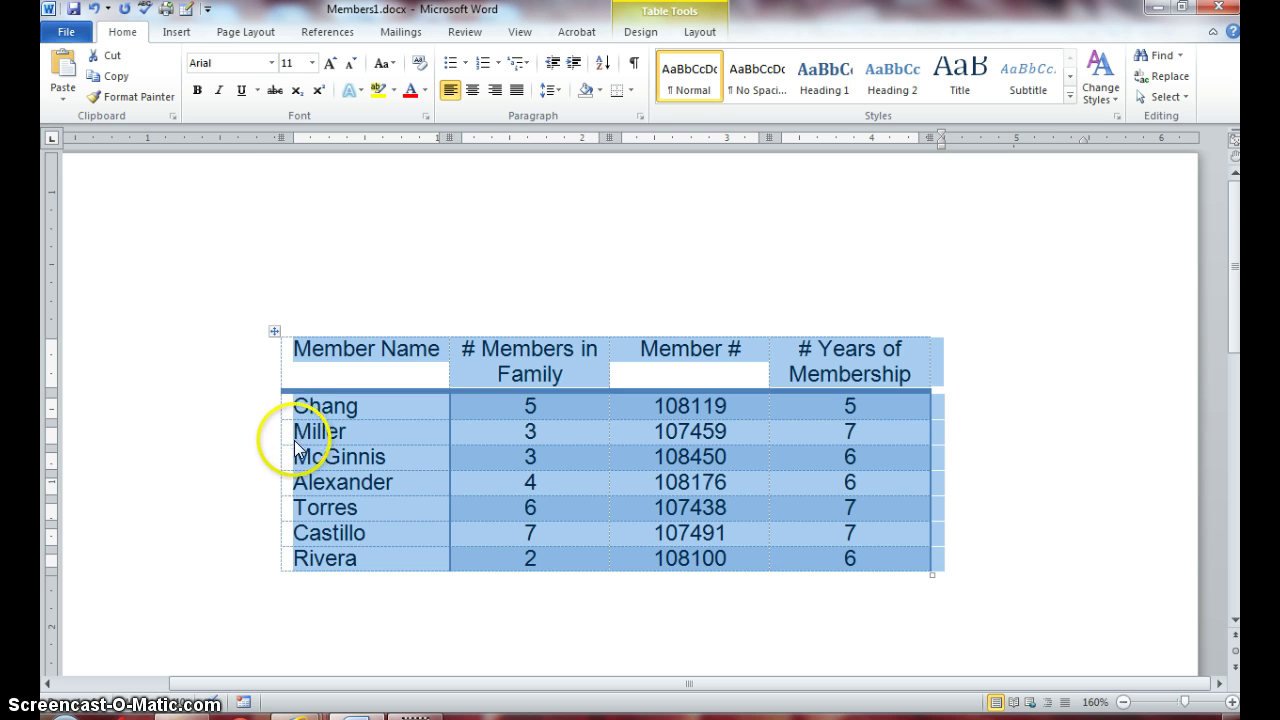
Step: Clear the current selection and align the Member Name column to the bottom left of its cells
{"action": "left_click", "coordinate": [229, 423]}
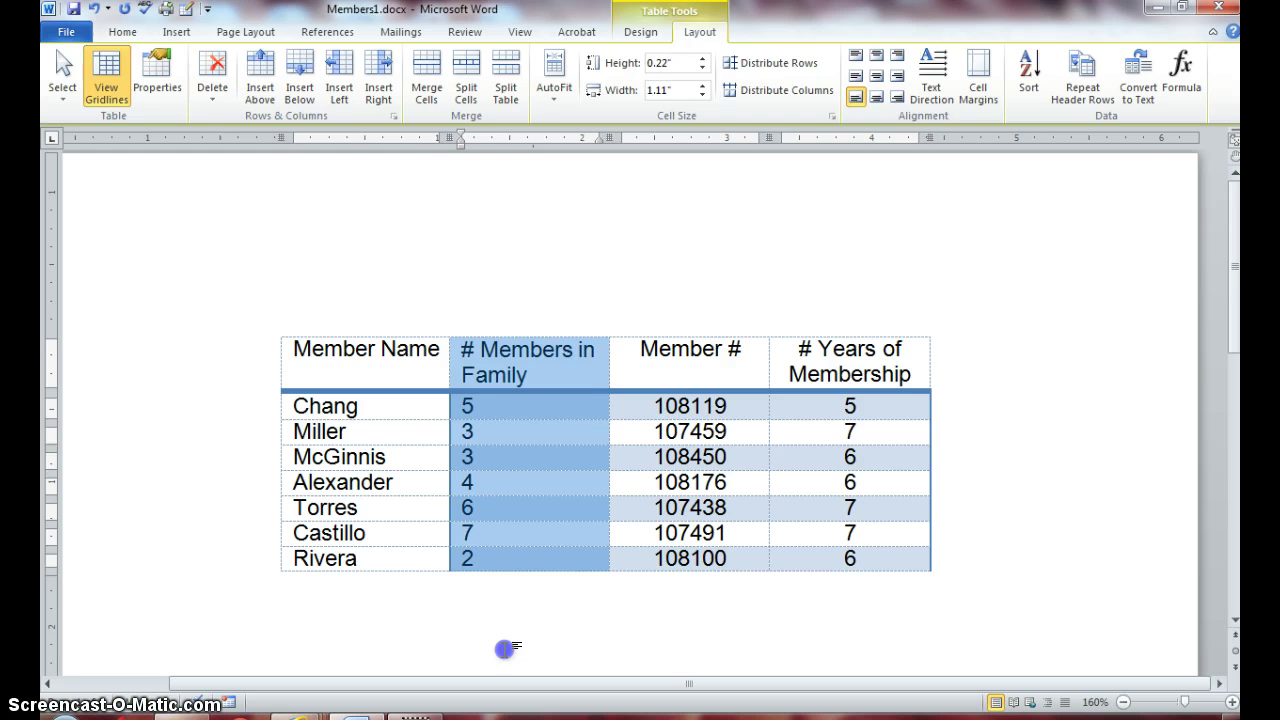
{"action": "left_click", "coordinate": [506, 649]}
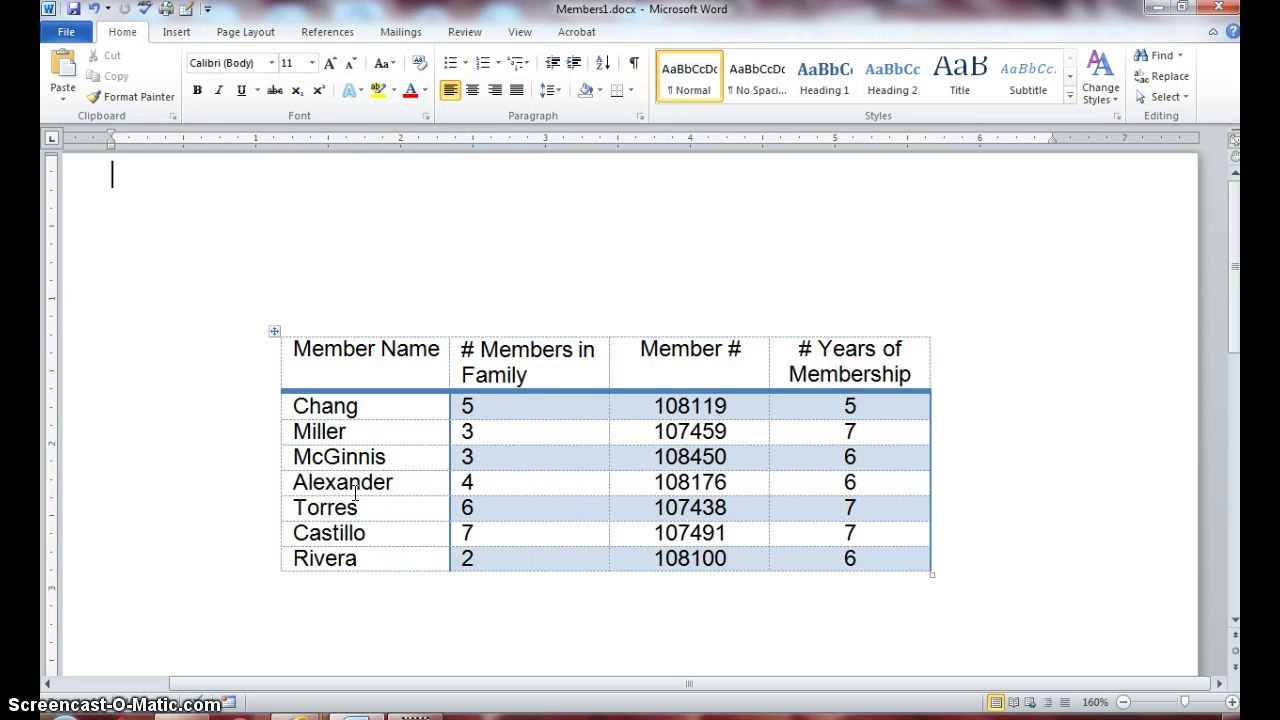
{"action": "left_click", "coordinate": [328, 333]}
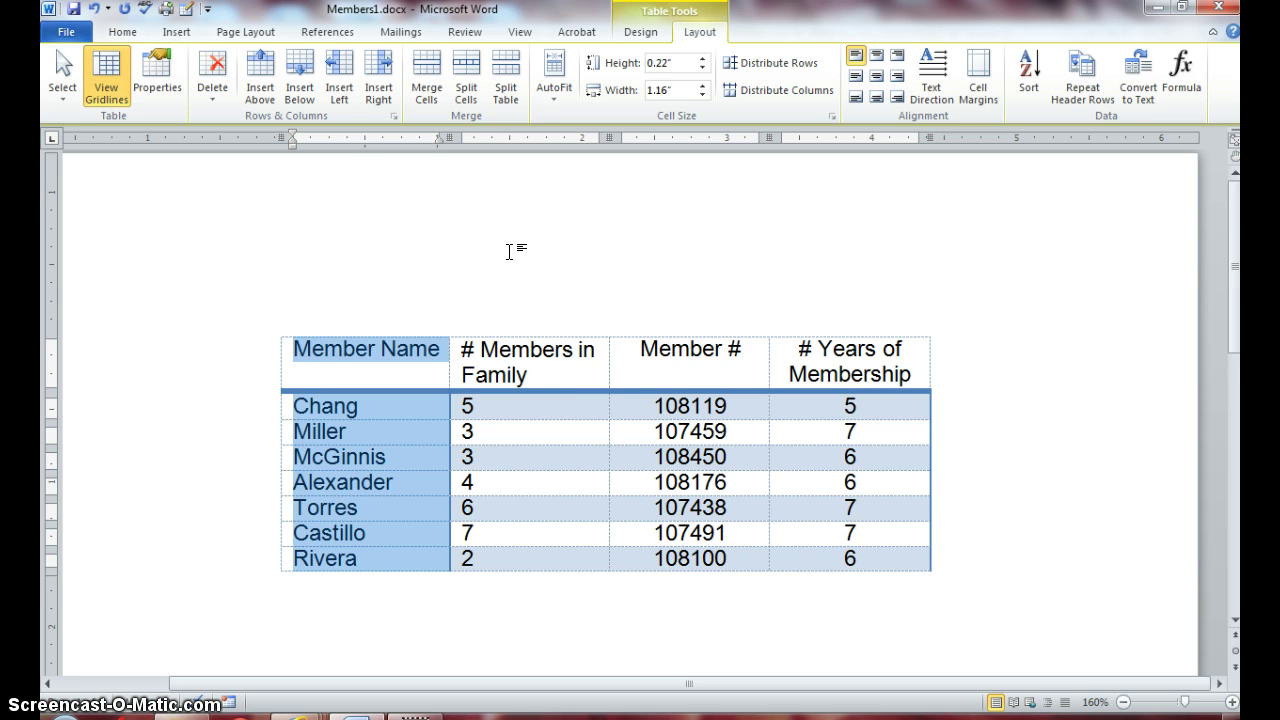
{"action": "left_click", "coordinate": [821, 113]}
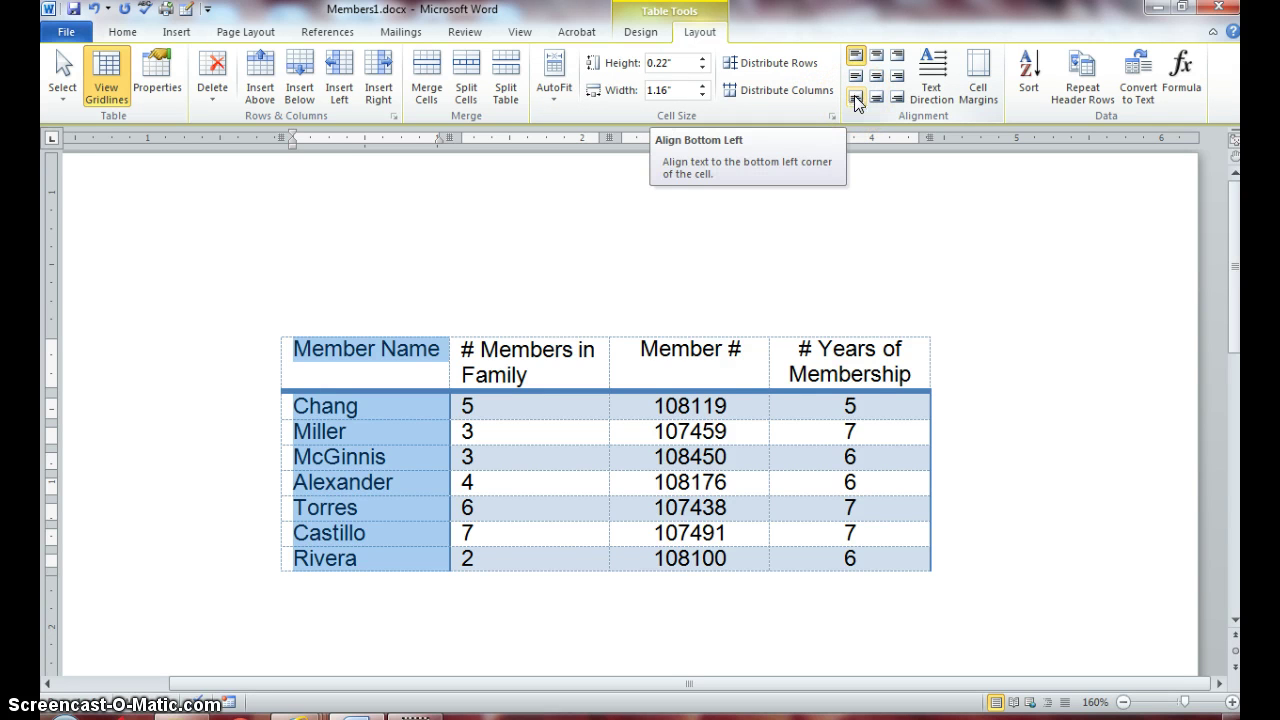
{"action": "left_click", "coordinate": [856, 100]}
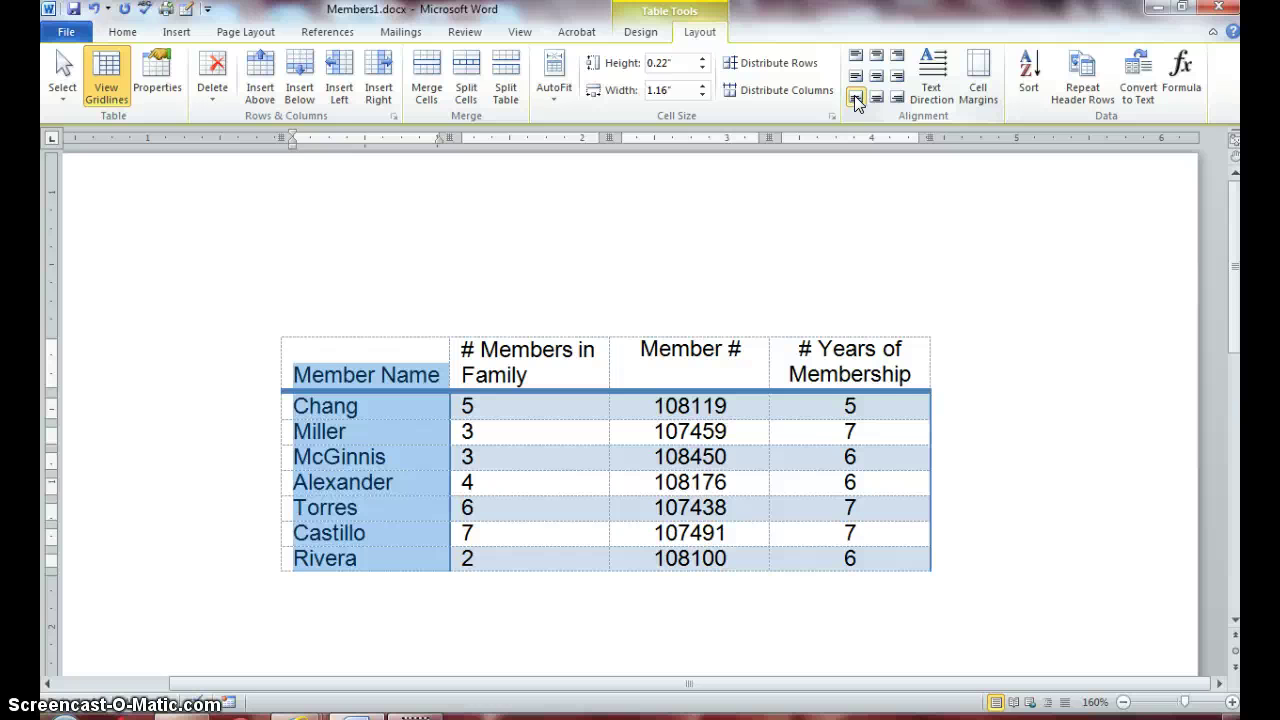
Step: Align the # Members in Family, Member # and # Years of Membership columns to the bottom centre of their cells
{"action": "left_click", "coordinate": [543, 333]}
{"action": "left_click_drag", "start_coordinate": [543, 333], "coordinate": [783, 329]}
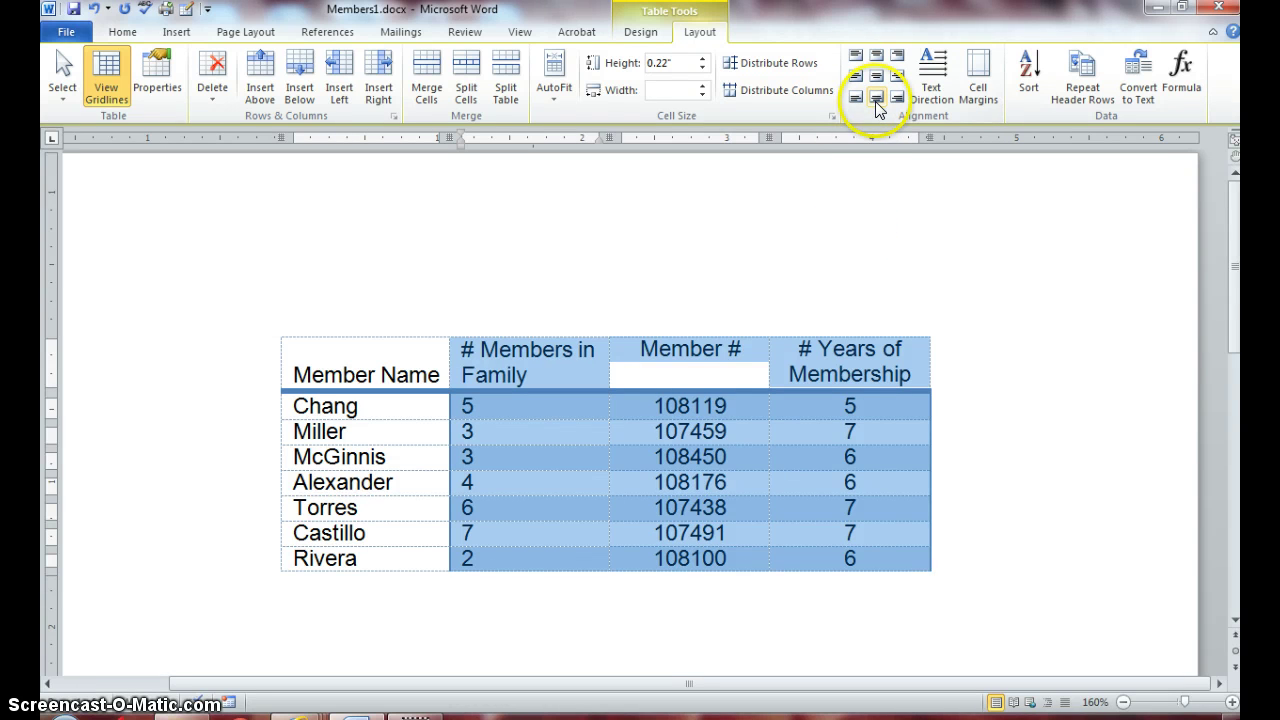
{"action": "left_click", "coordinate": [876, 100]}
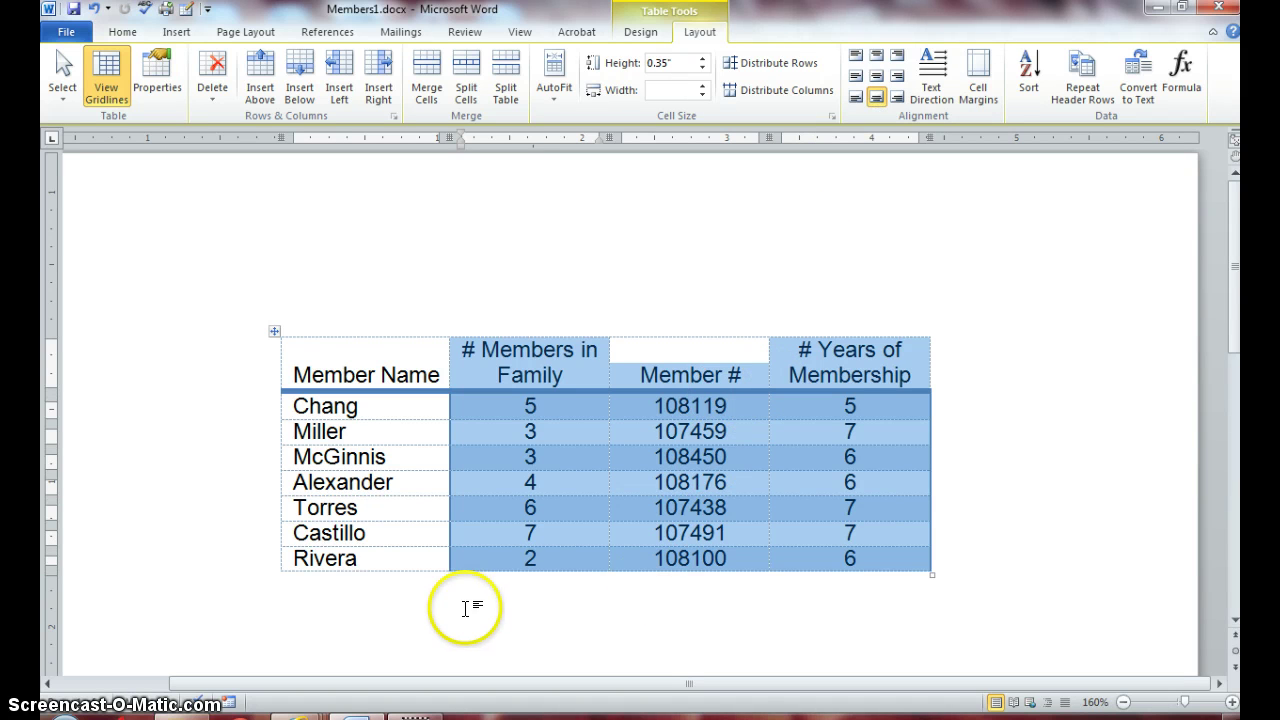
Step: Set the number of family members in the table's last row to 3
{"action": "left_click", "coordinate": [412, 558]}
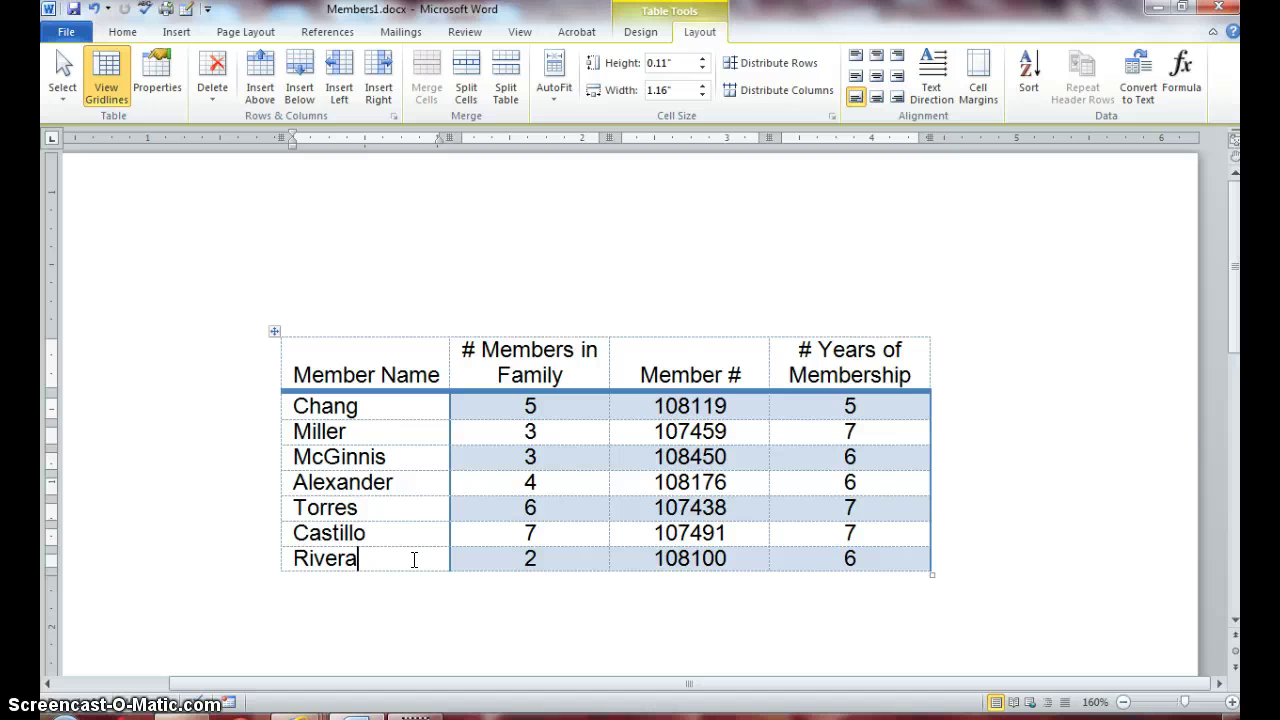
{"action": "left_click", "coordinate": [530, 560]}
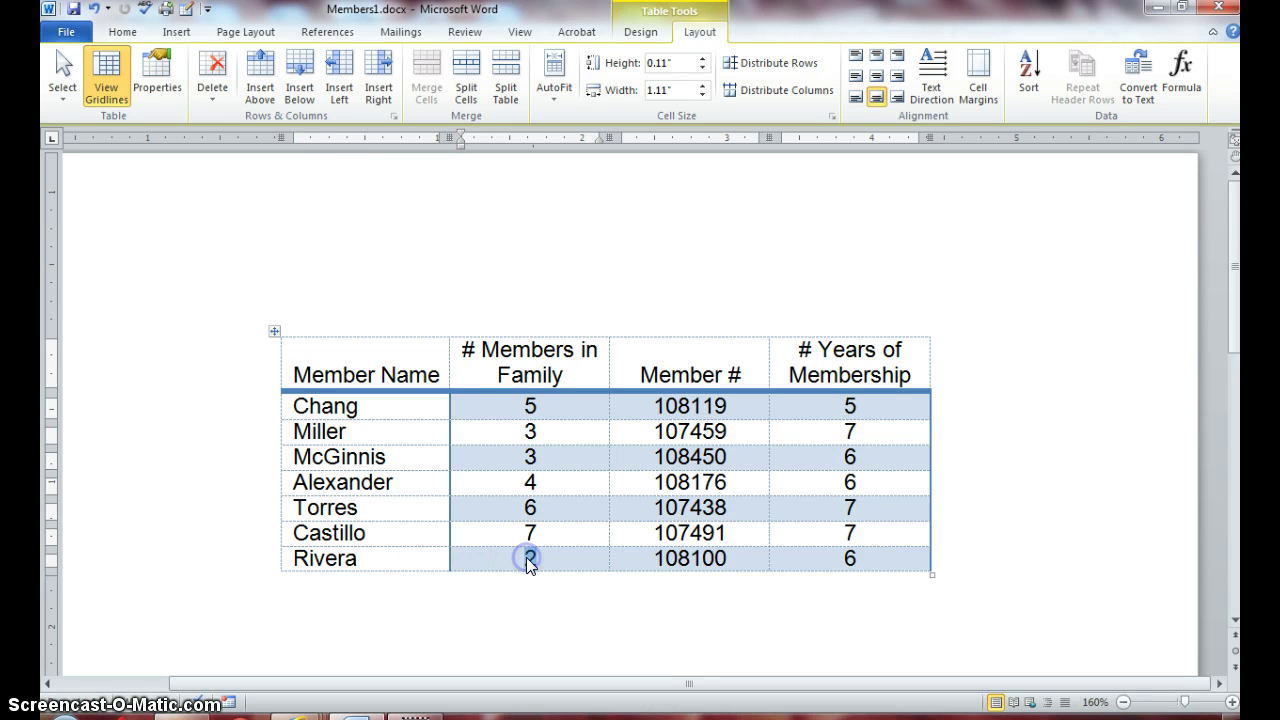
{"action": "double_click", "coordinate": [530, 560]}
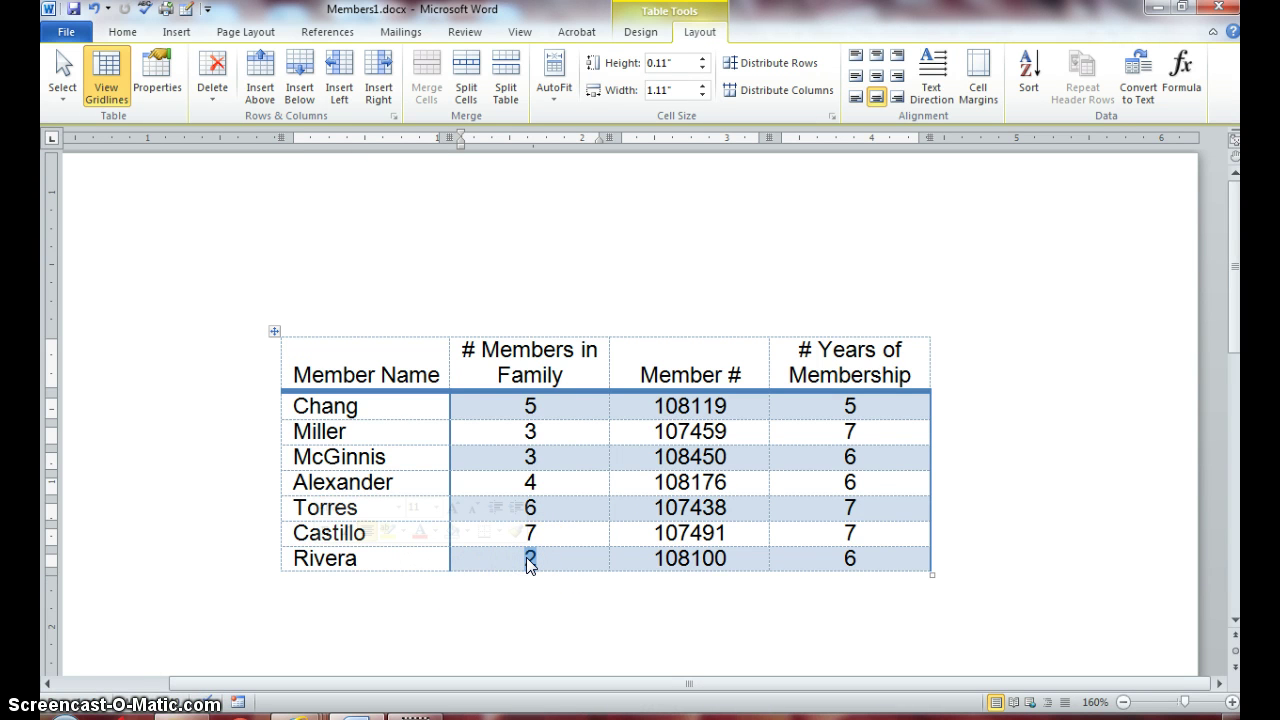
{"action": "type", "text": "3"}
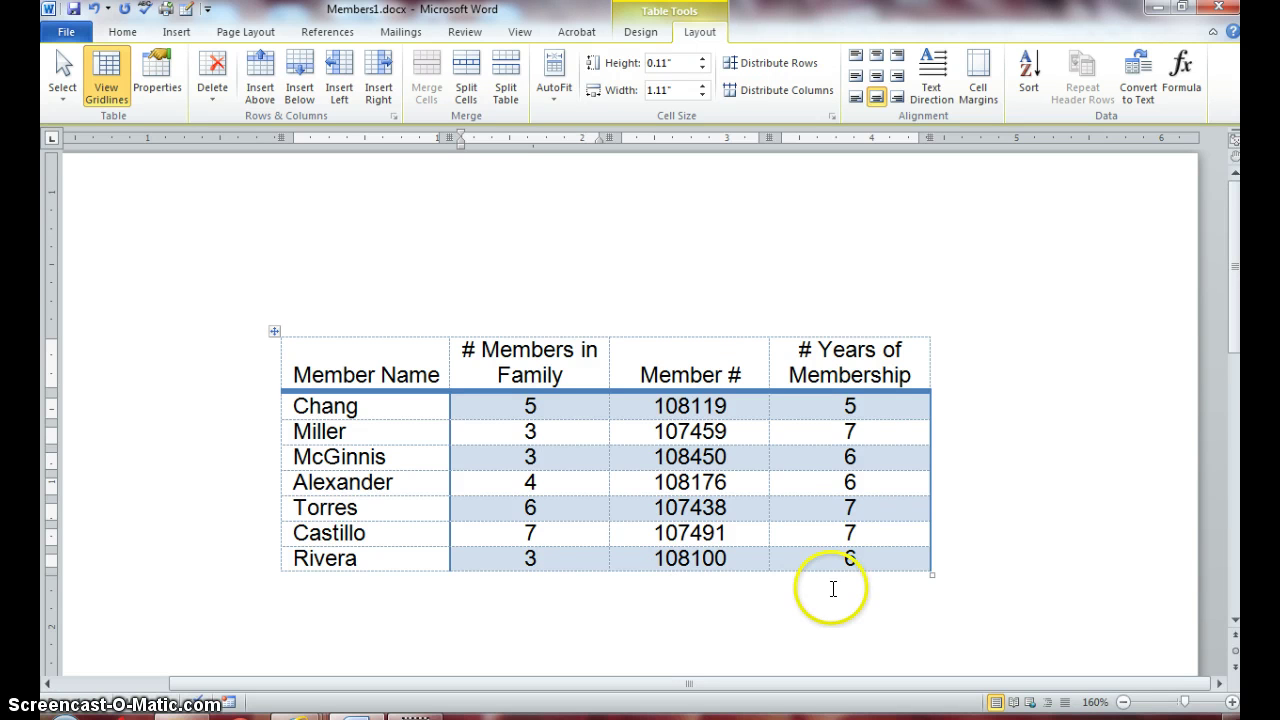
Step: Copy the # Years of Membership cell in the fourth data row
{"action": "left_click", "coordinate": [857, 481]}
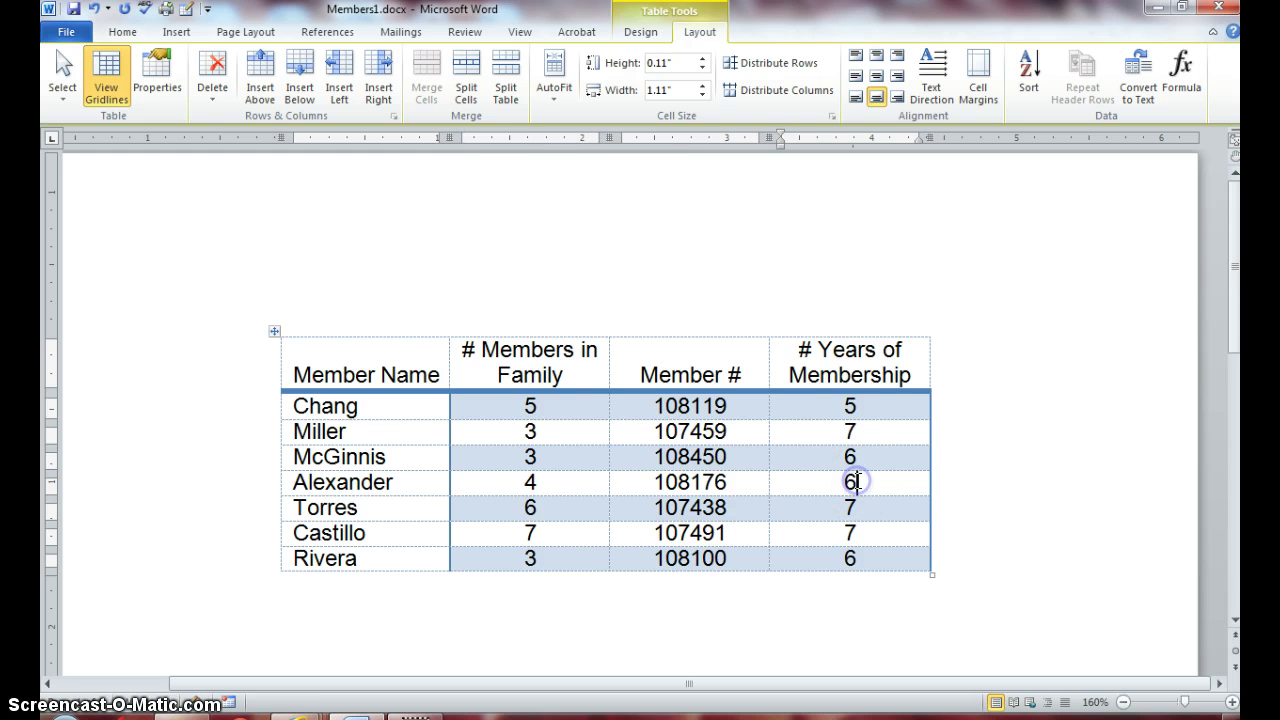
{"action": "double_click", "coordinate": [857, 481]}
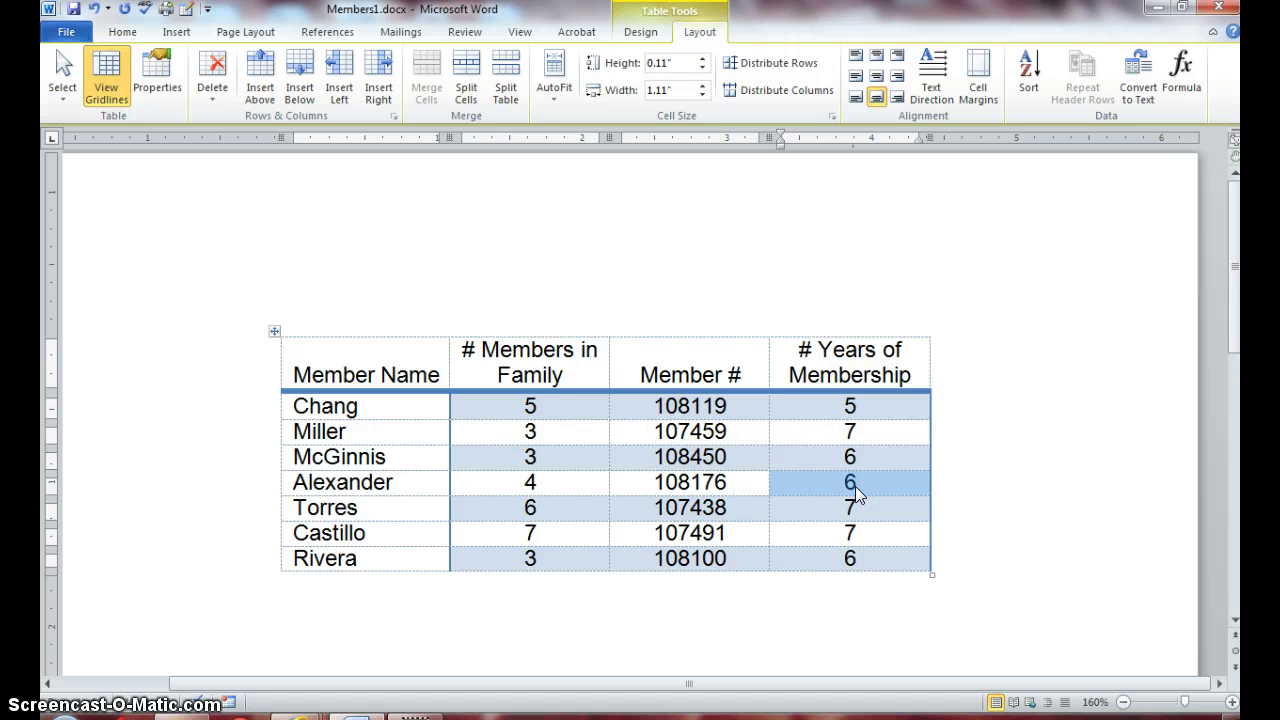
{"action": "right_click", "coordinate": [855, 486]}
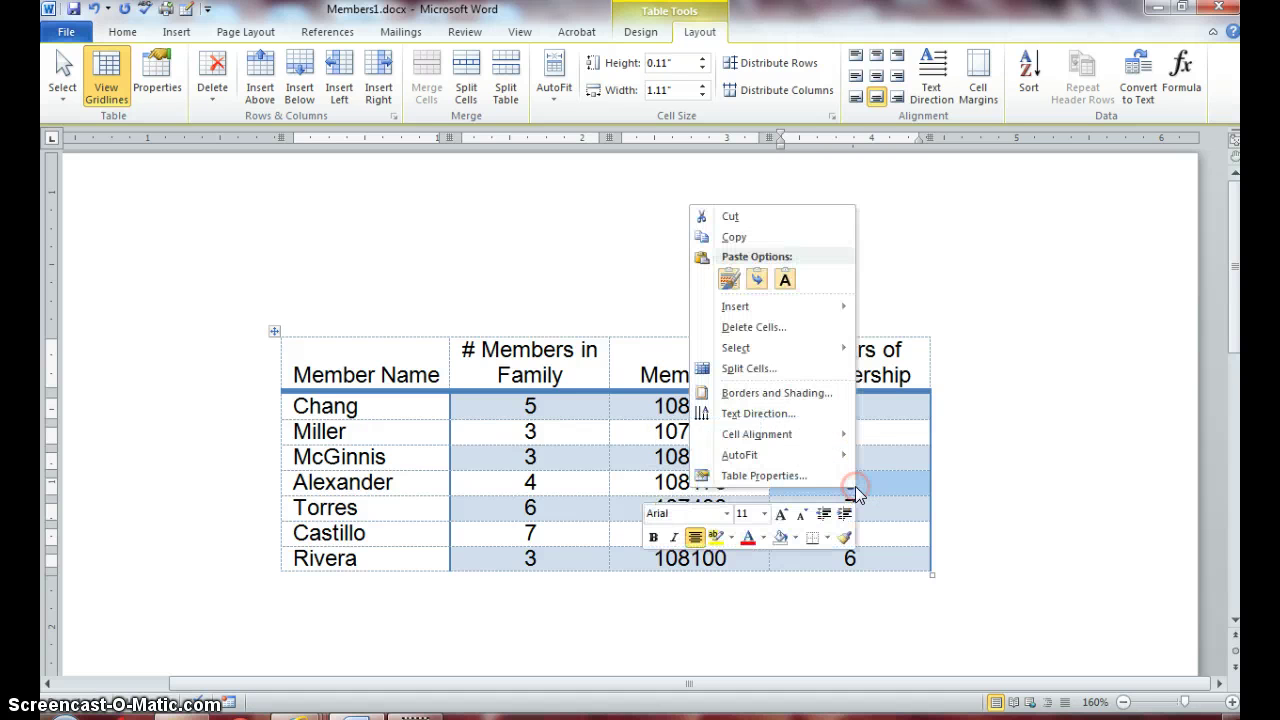
{"action": "left_click", "coordinate": [722, 241]}
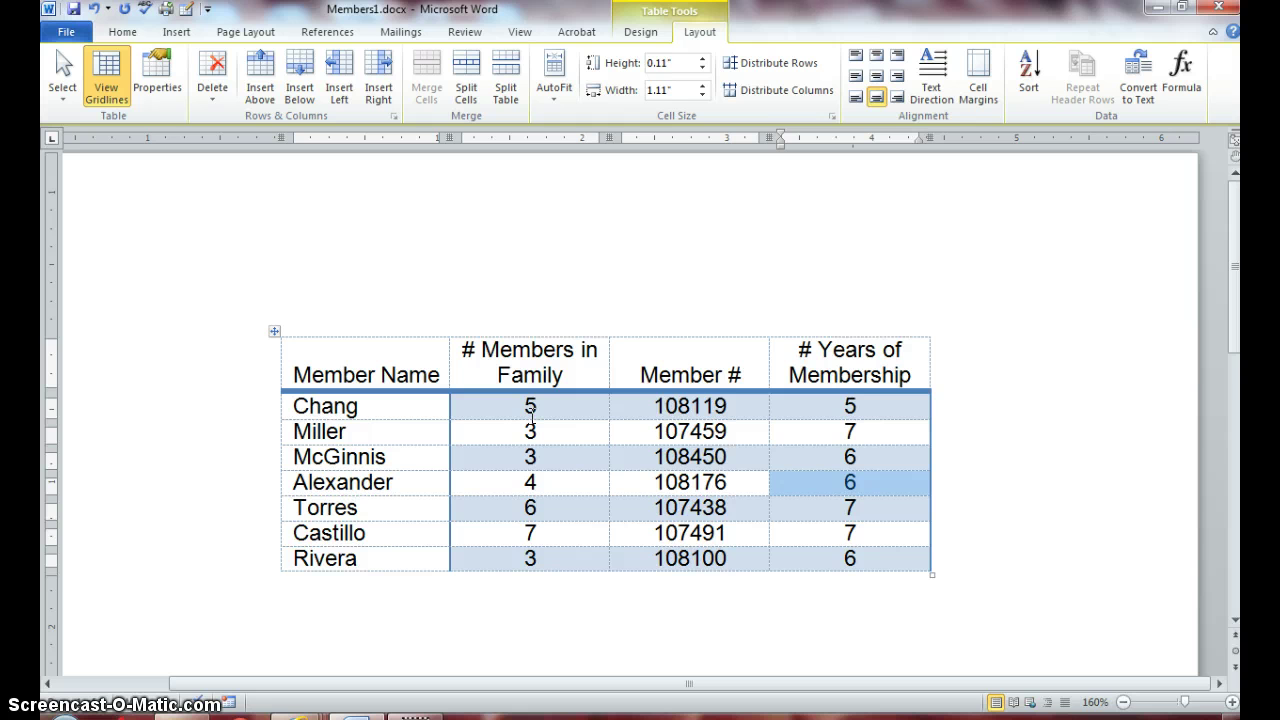
Step: Preview the paste options, including Nest Table and Keep Text Only, on the # Years of Membership cell of the first data row
{"action": "double_click", "coordinate": [862, 407]}
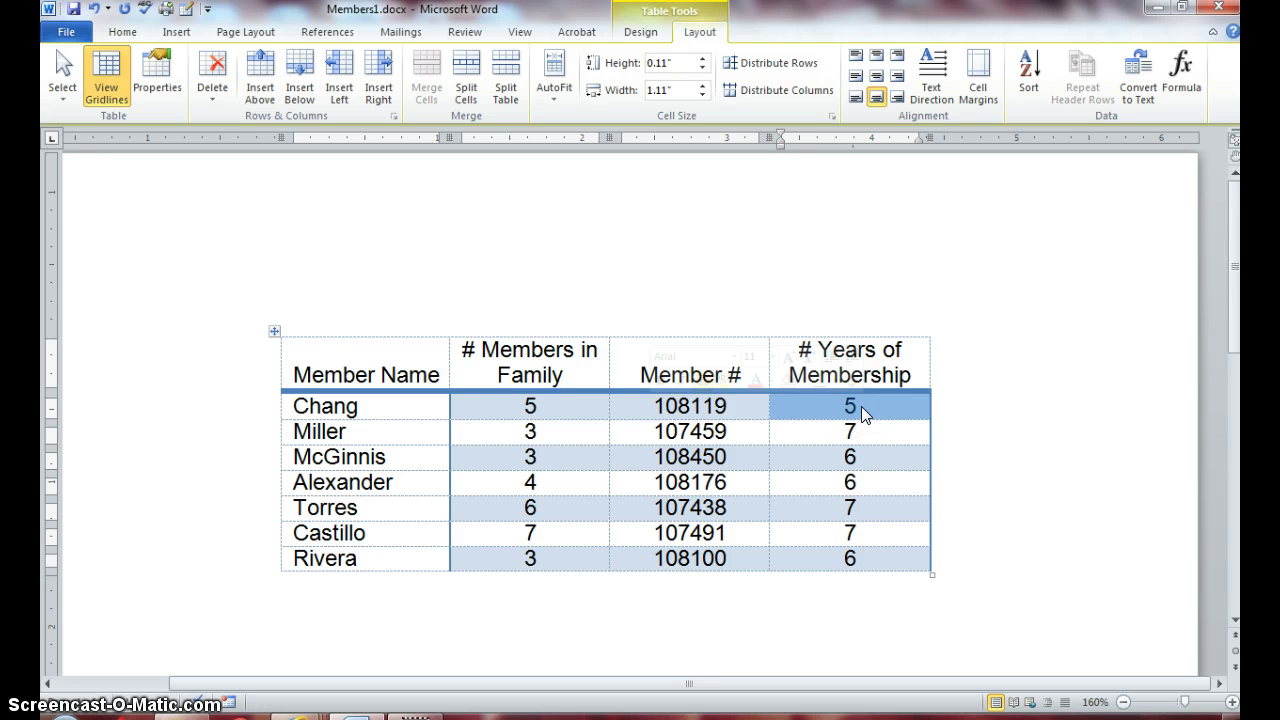
{"action": "right_click", "coordinate": [848, 408]}
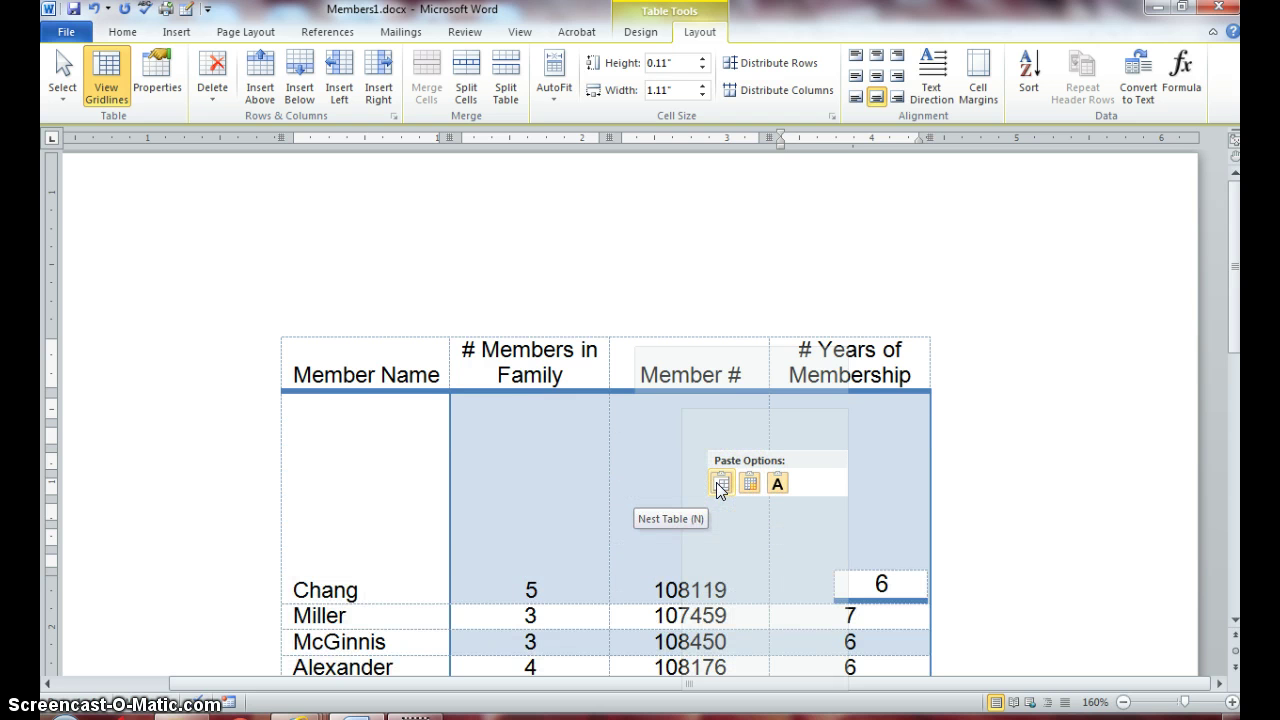
{"action": "left_click", "coordinate": [748, 486]}
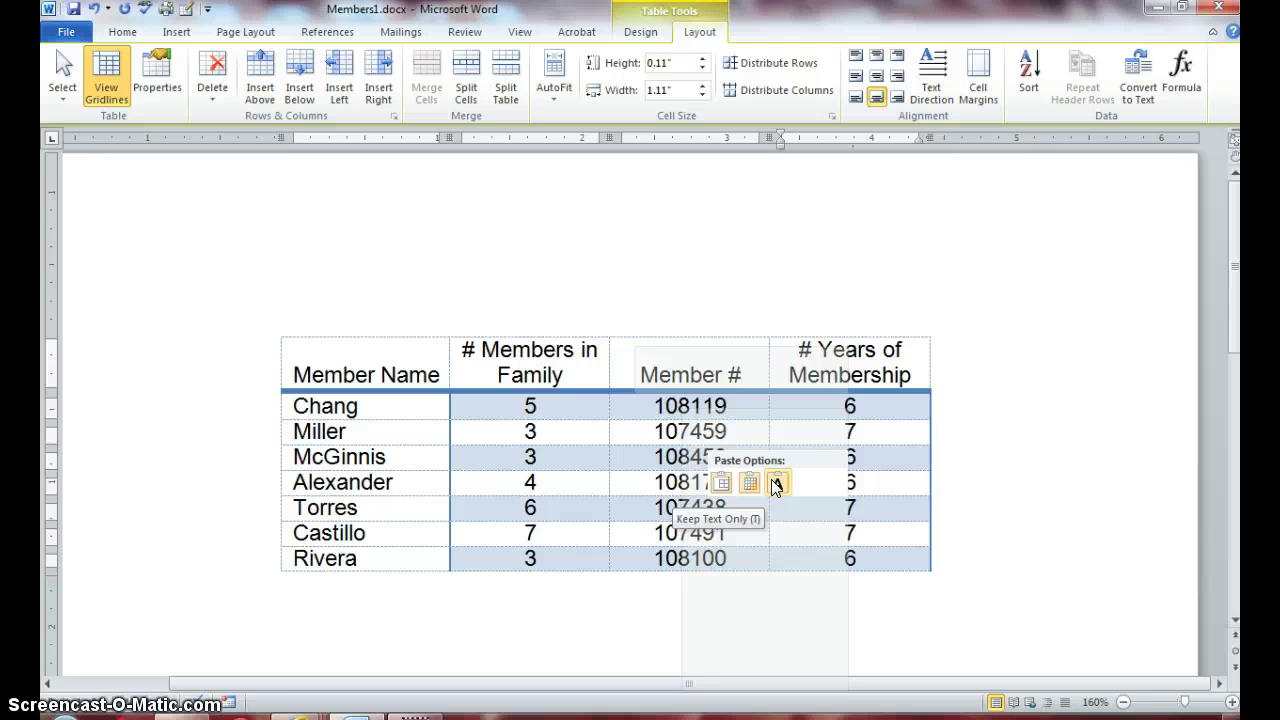
{"action": "left_click", "coordinate": [1044, 459]}
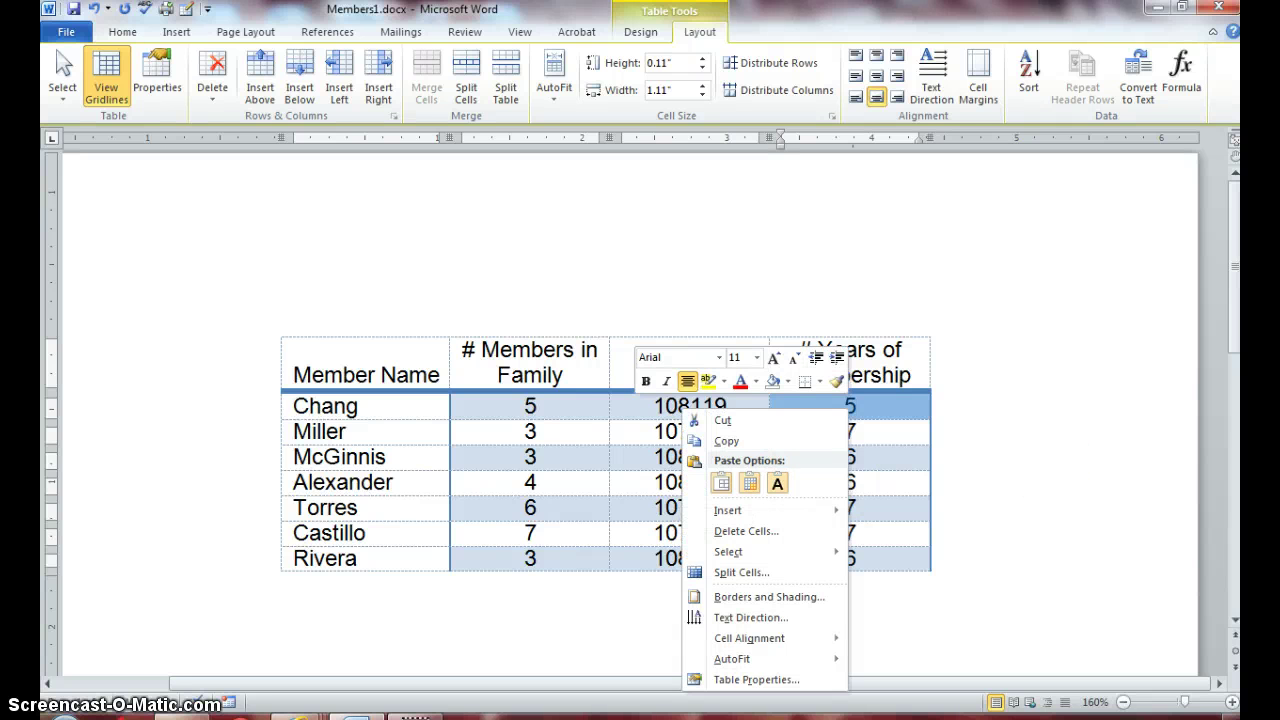